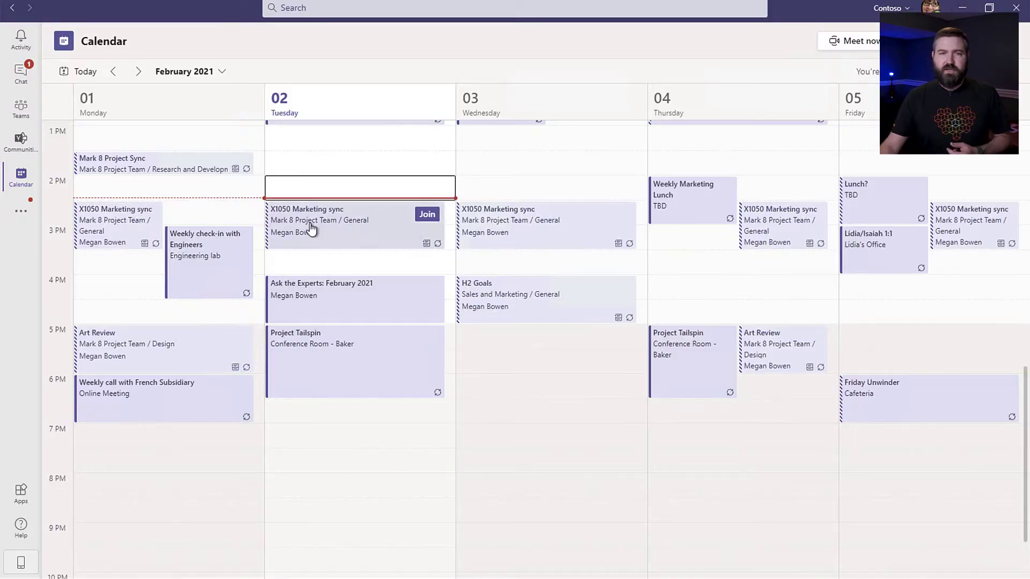
# Open the meeting options for the "Ask the Experts: February 2021" meeting on Tuesday, February 2
pyautogui.click(332, 318)
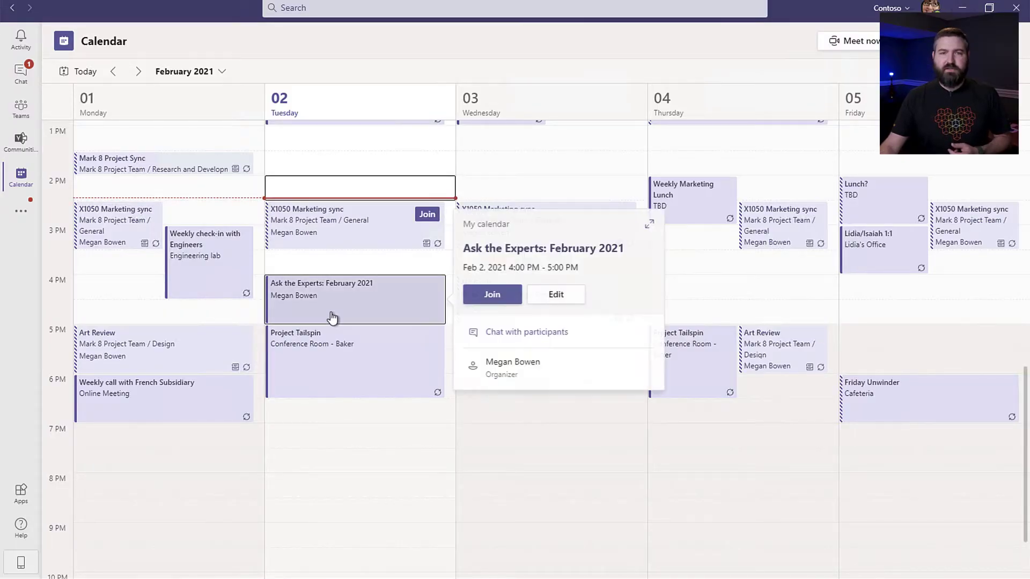
pyautogui.click(648, 230)
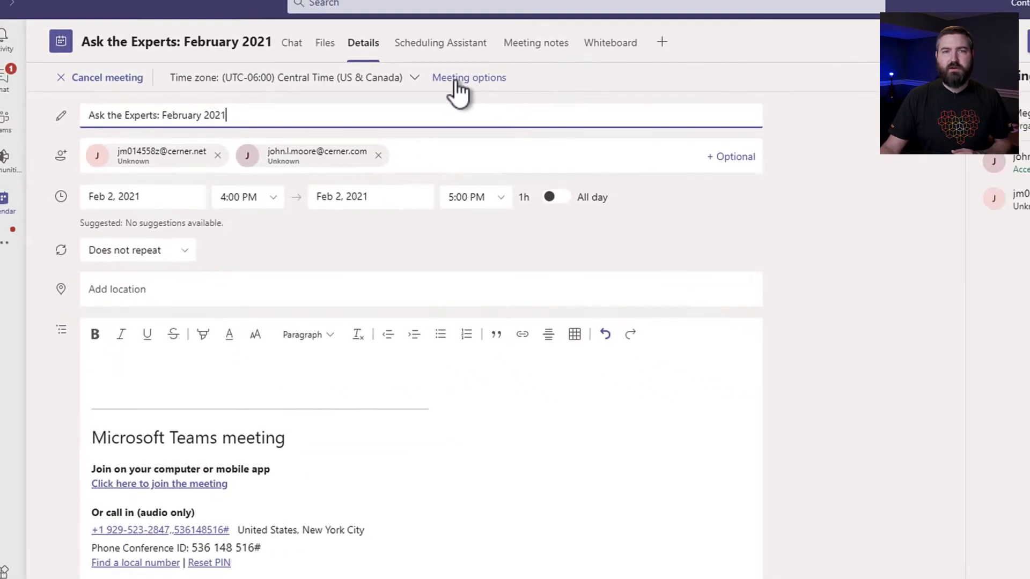
pyautogui.click(622, 78)
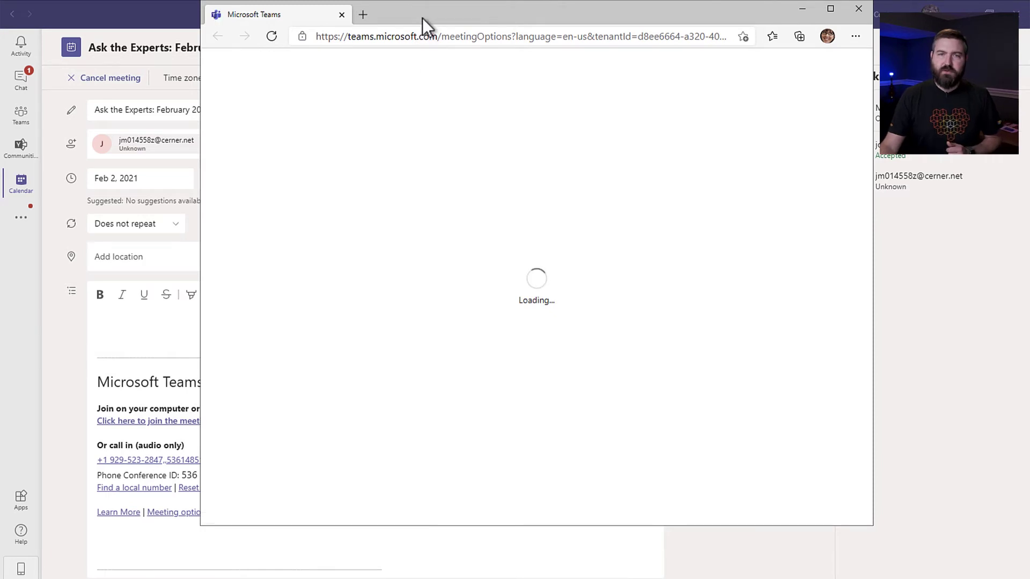
pyautogui.moveTo(422, 18); pyautogui.dragTo(404, 54)
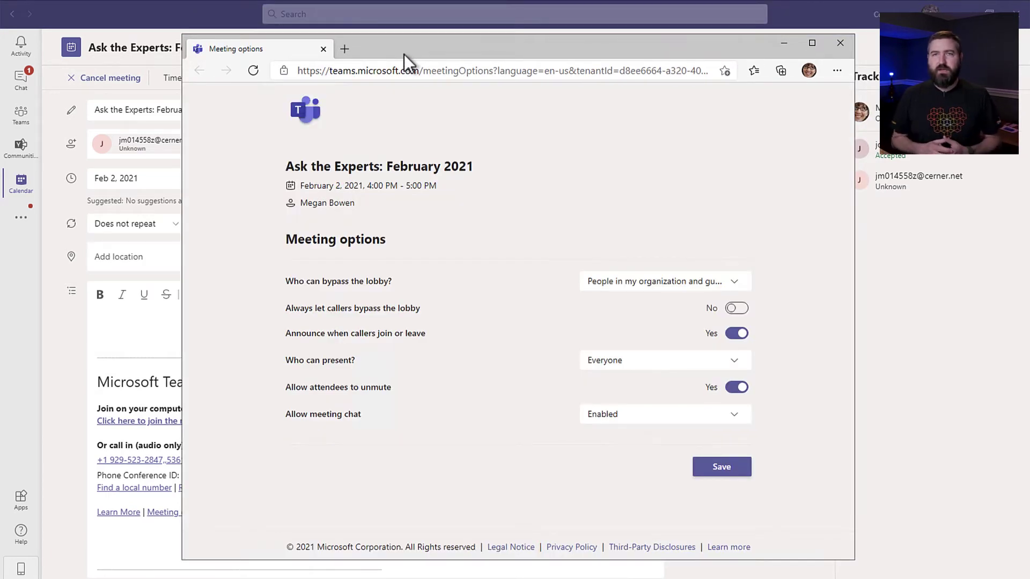
# Let Everyone bypass the lobby and turn off the announcement when callers join or leave
pyautogui.click(705, 281)
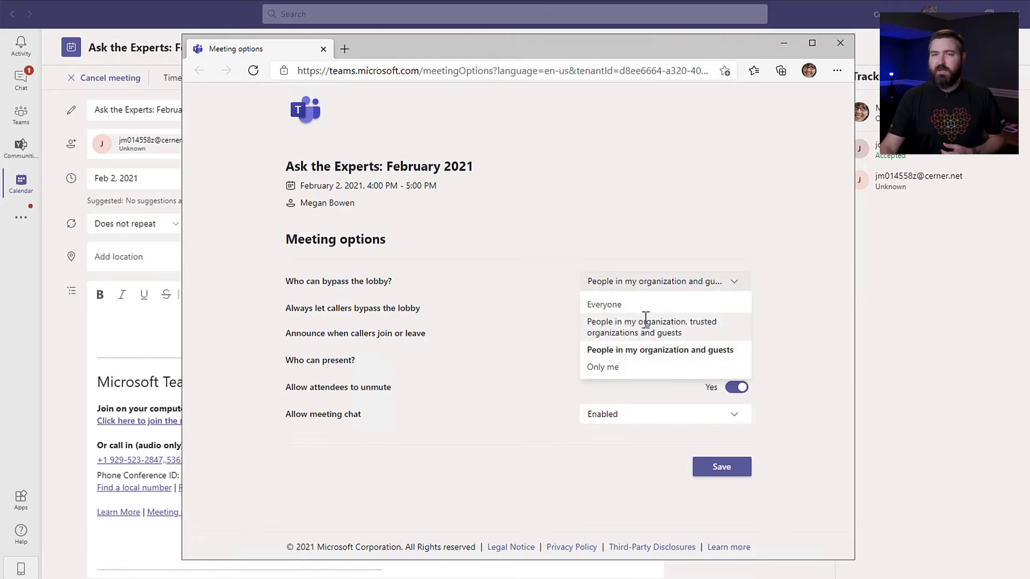
pyautogui.click(620, 306)
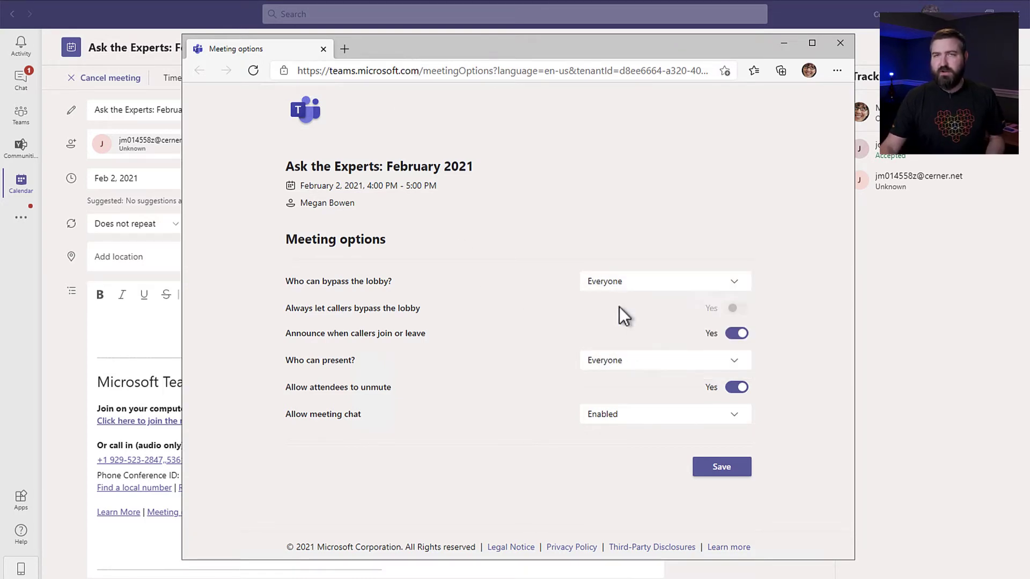
pyautogui.click(648, 286)
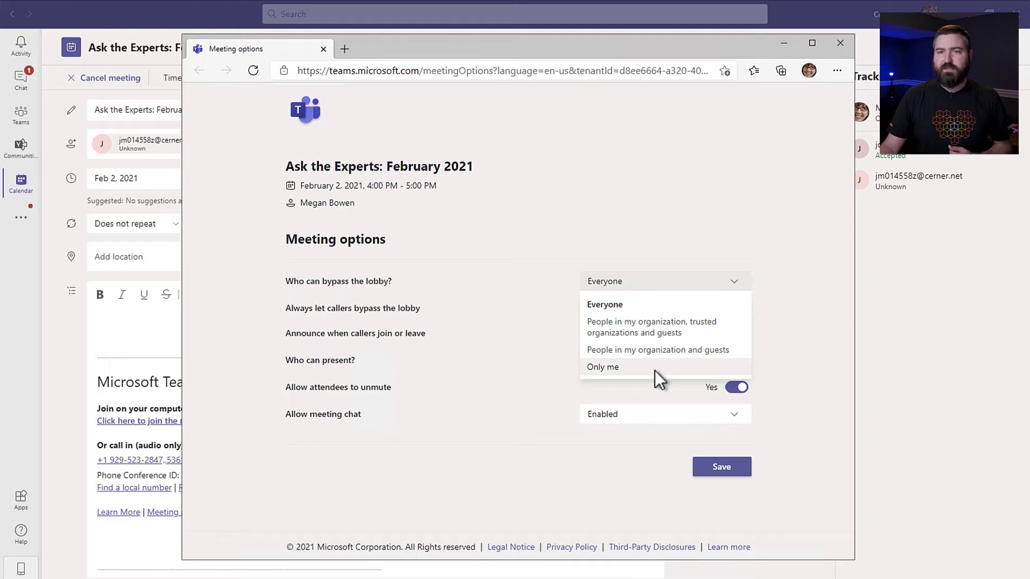
pyautogui.click(631, 304)
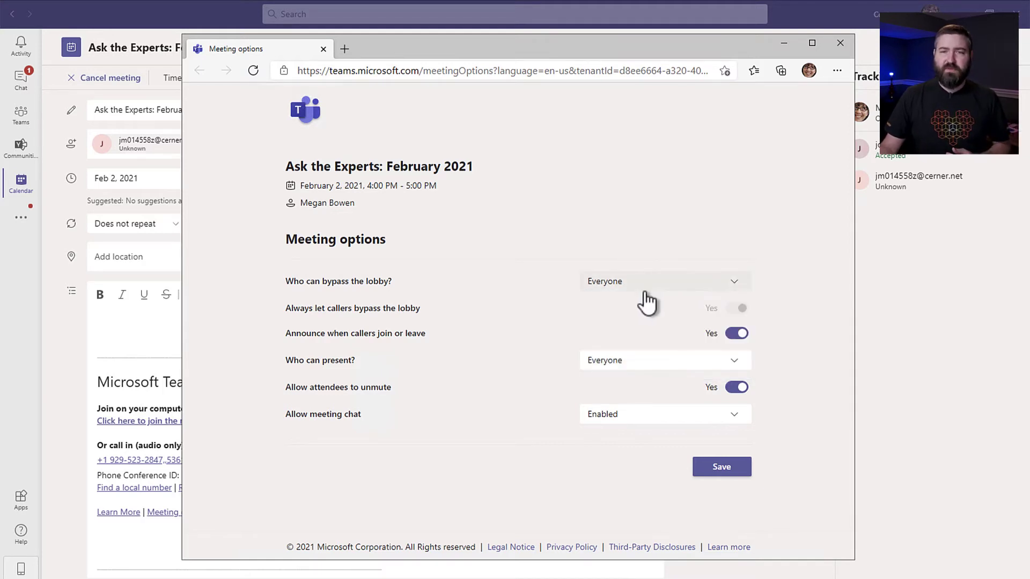
pyautogui.click(736, 333)
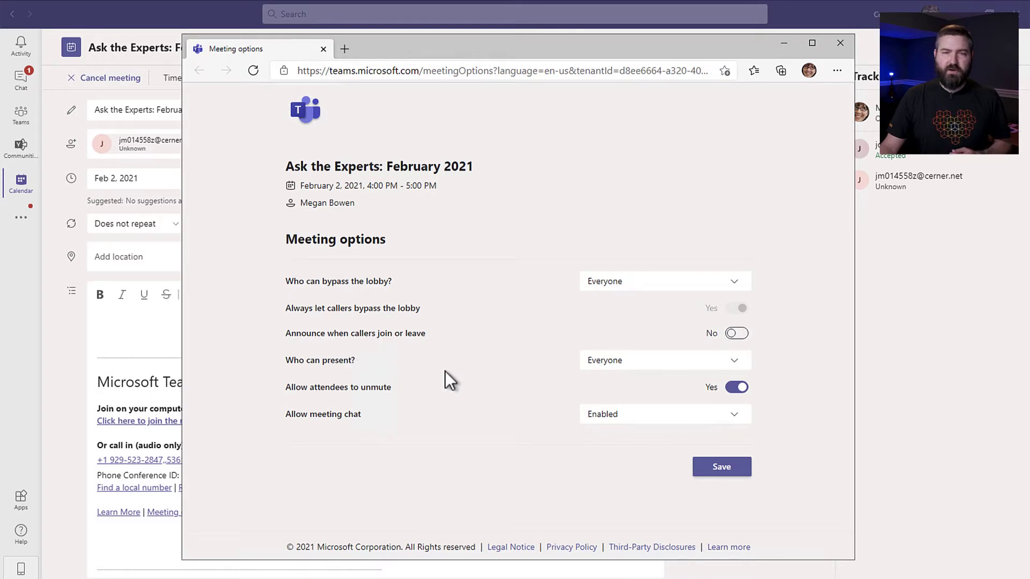
# Set who can present to "Only me", look over the meeting chat choices, and save the meeting options
pyautogui.click(696, 371)
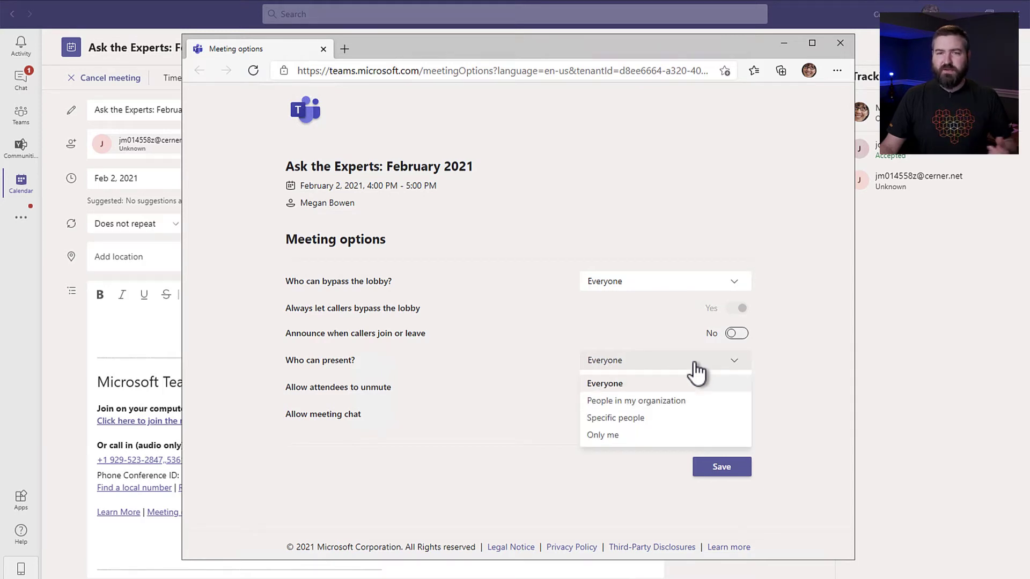
pyautogui.click(635, 438)
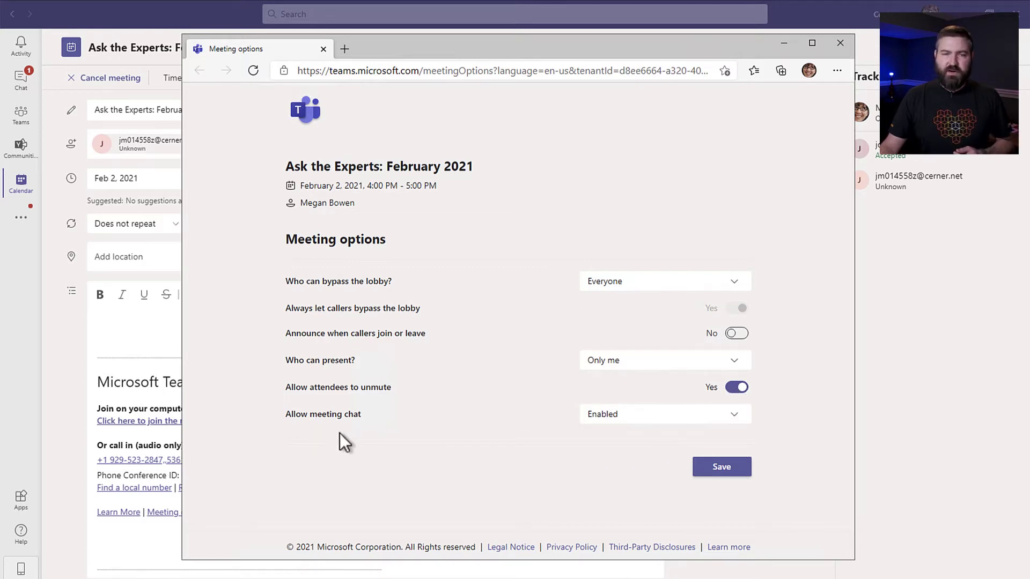
pyautogui.click(641, 426)
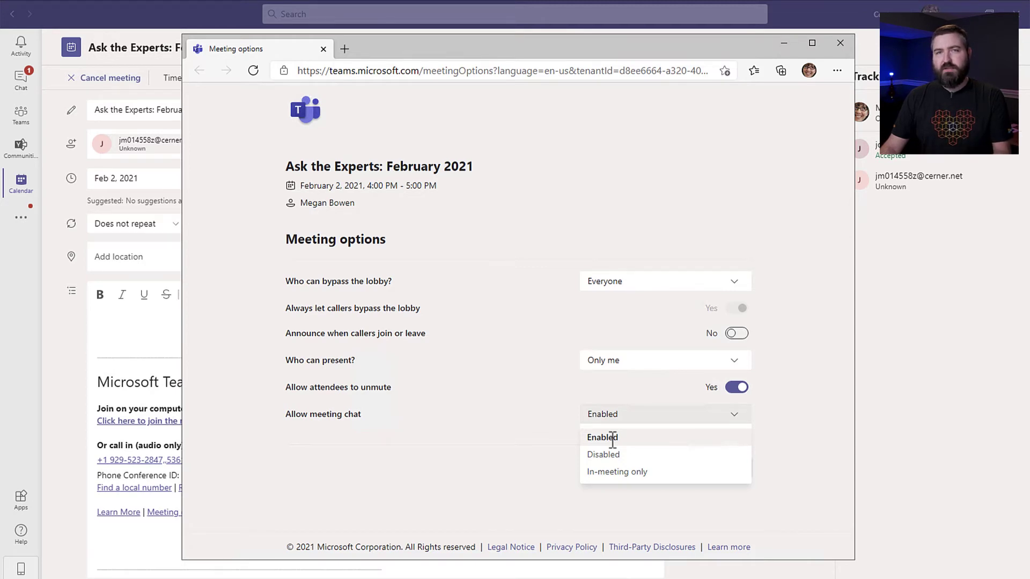
pyautogui.click(469, 480)
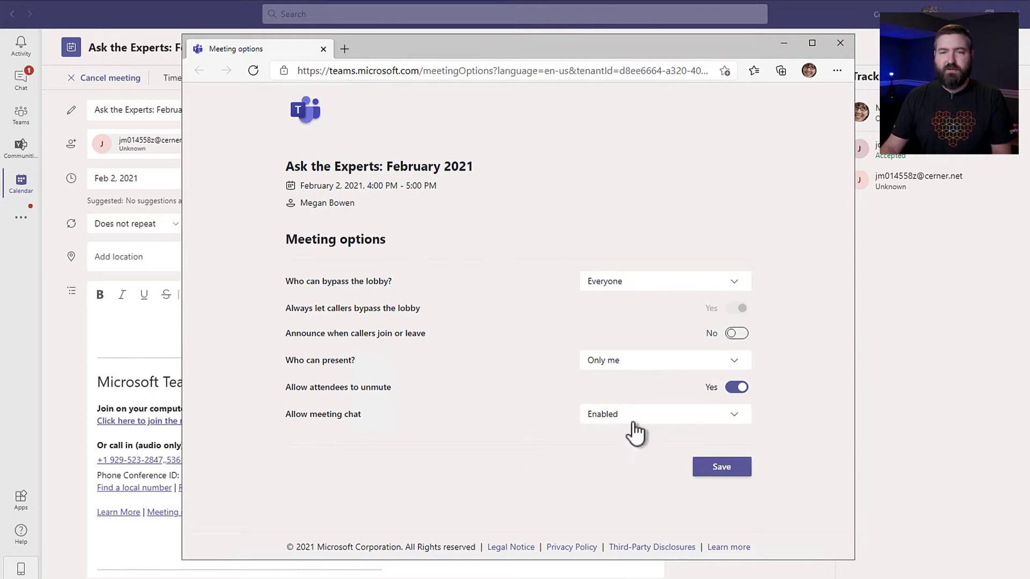
pyautogui.click(719, 468)
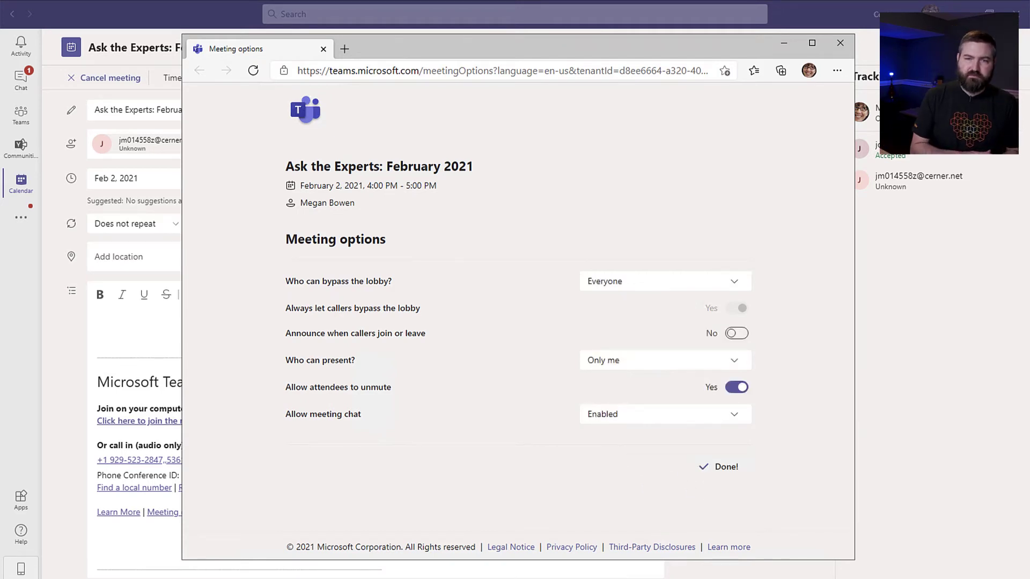
# Close the meeting options and join the meeting without audio, leaving only the meeting window in view
pyautogui.click(840, 42)
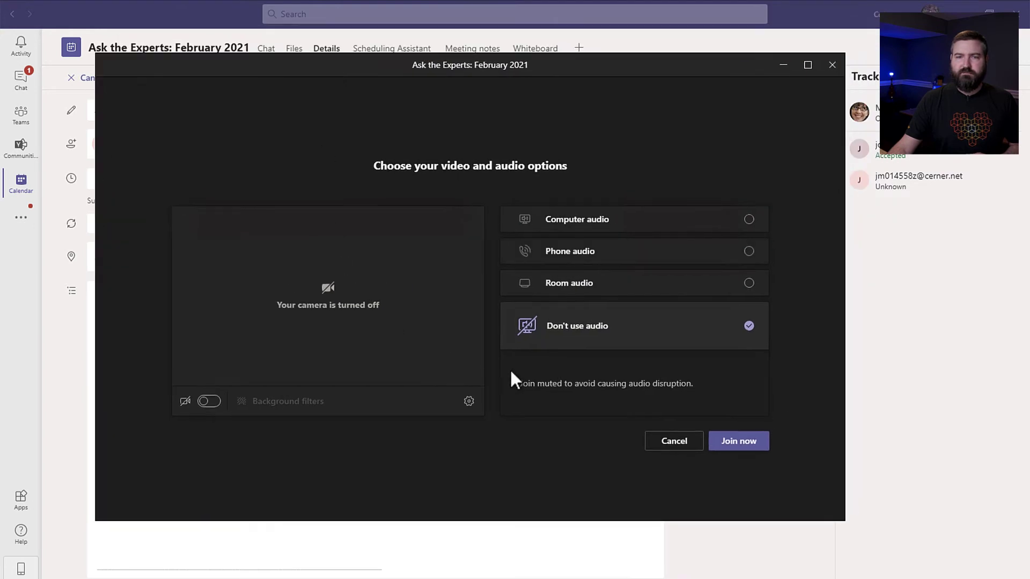
pyautogui.click(726, 440)
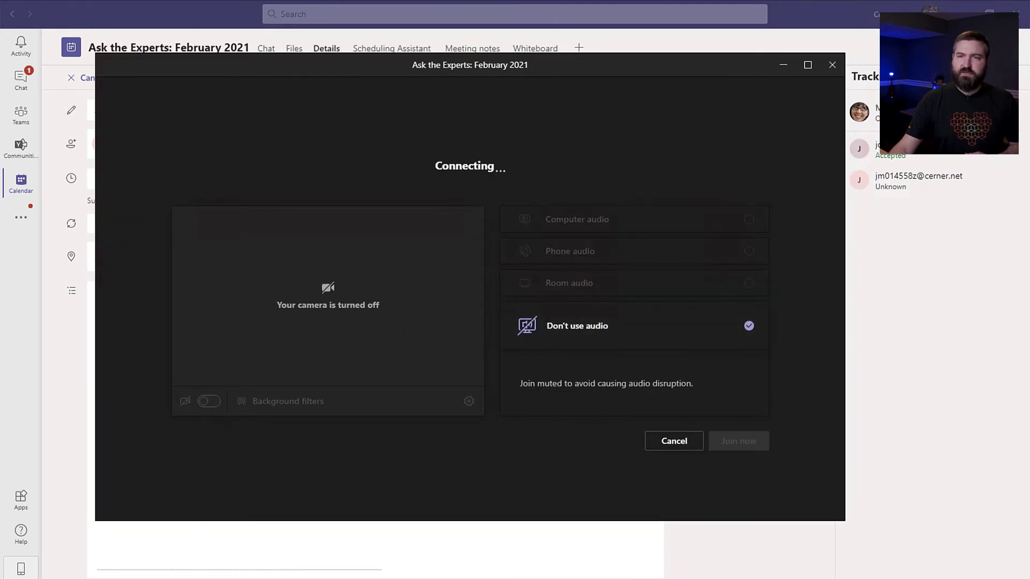
pyautogui.click(963, 12)
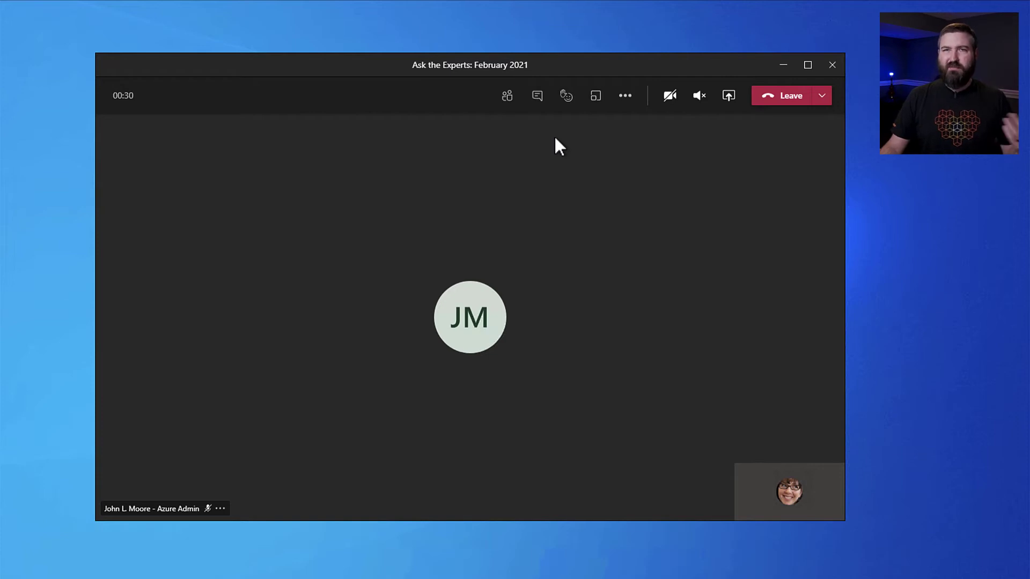
# Send a "Hey there" greeting with the attendee's first name in the meeting chat
pyautogui.click(538, 97)
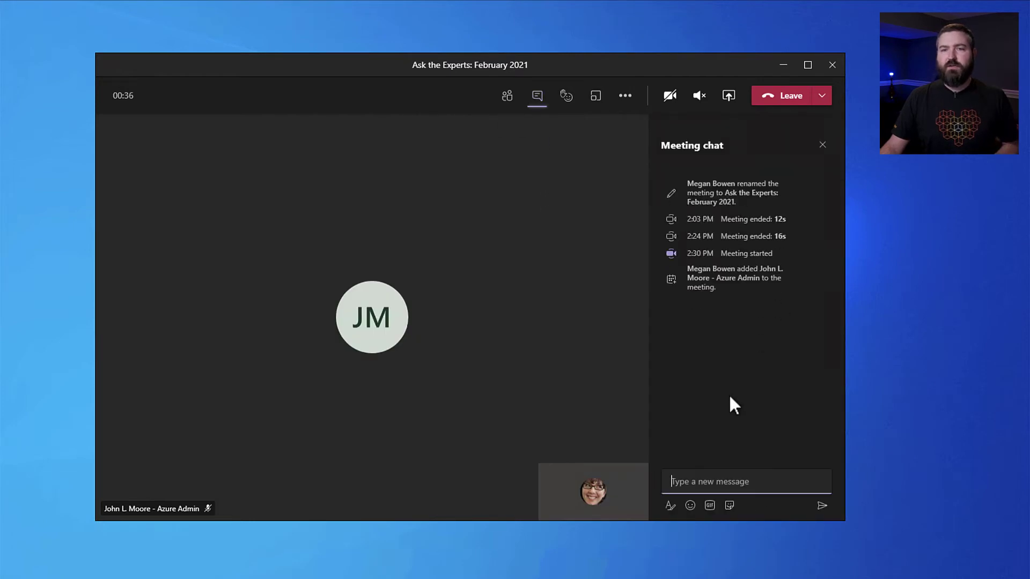
pyautogui.click(750, 489)
pyautogui.write('Hey there John')
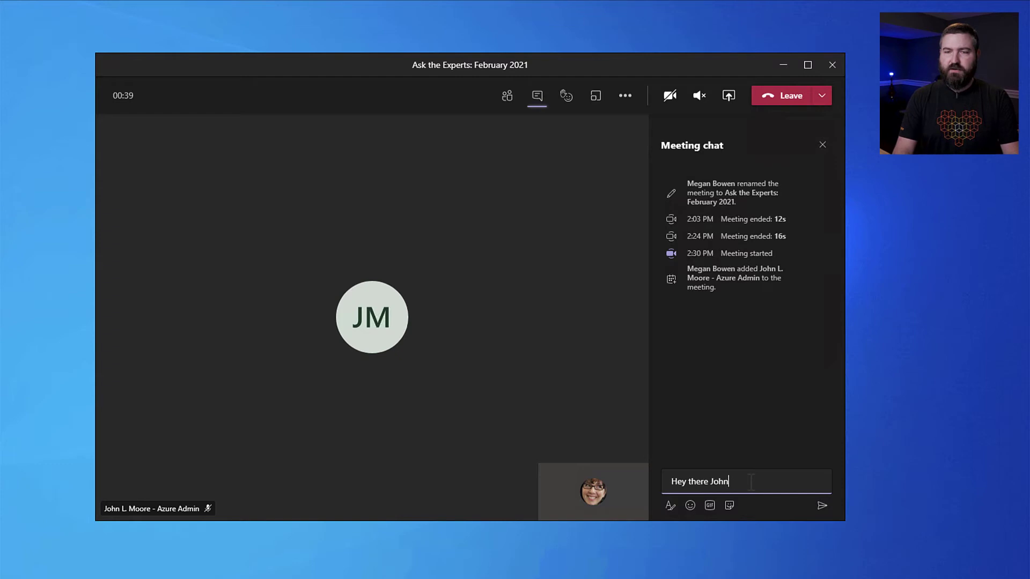
pyautogui.press('Return')
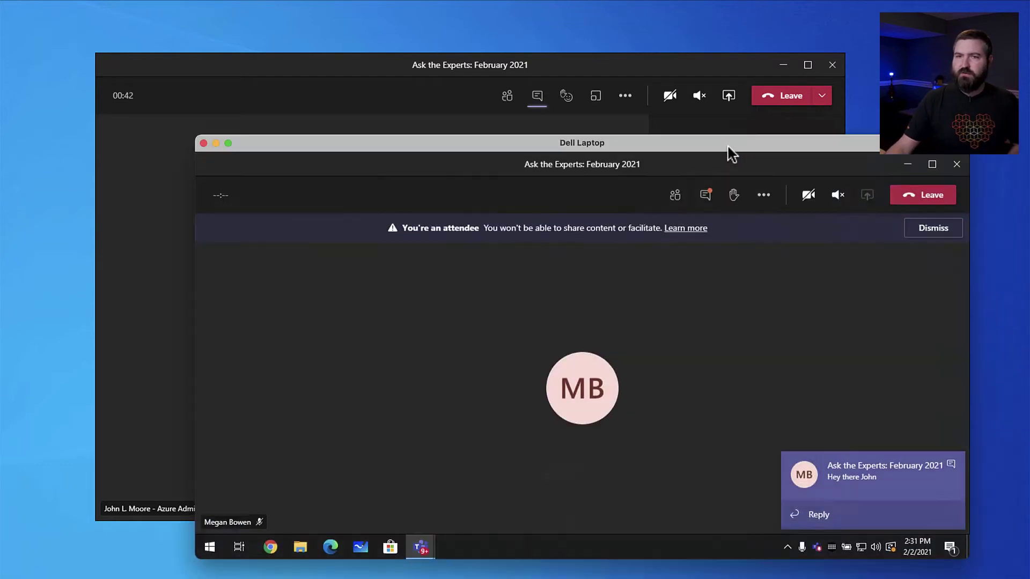
# On the attendee's Dell Laptop session, raise a hand and open the meeting chat, dismissing the message notification
pyautogui.moveTo(729, 153); pyautogui.dragTo(609, 54)
pyautogui.click(622, 112)
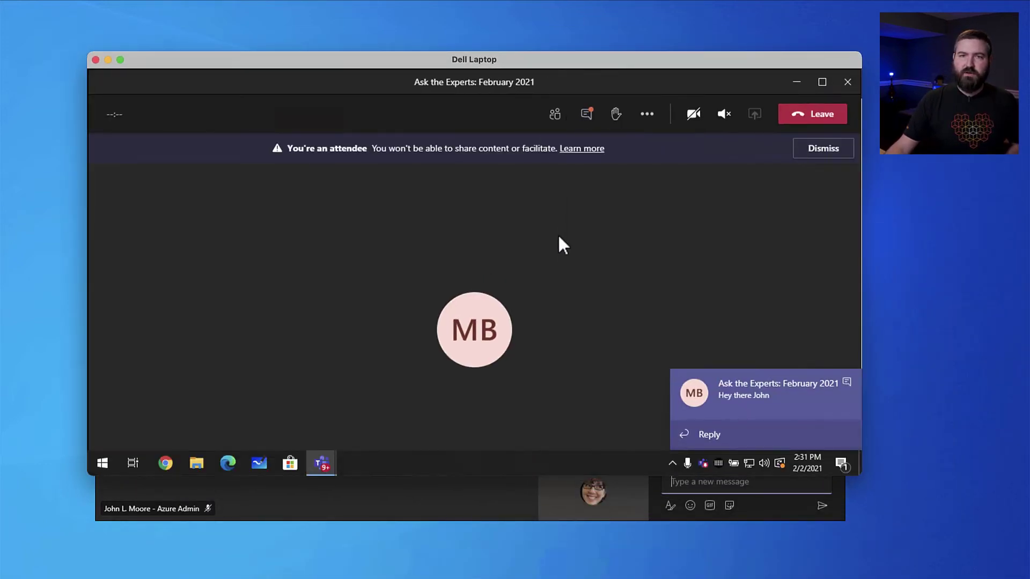
pyautogui.click(586, 113)
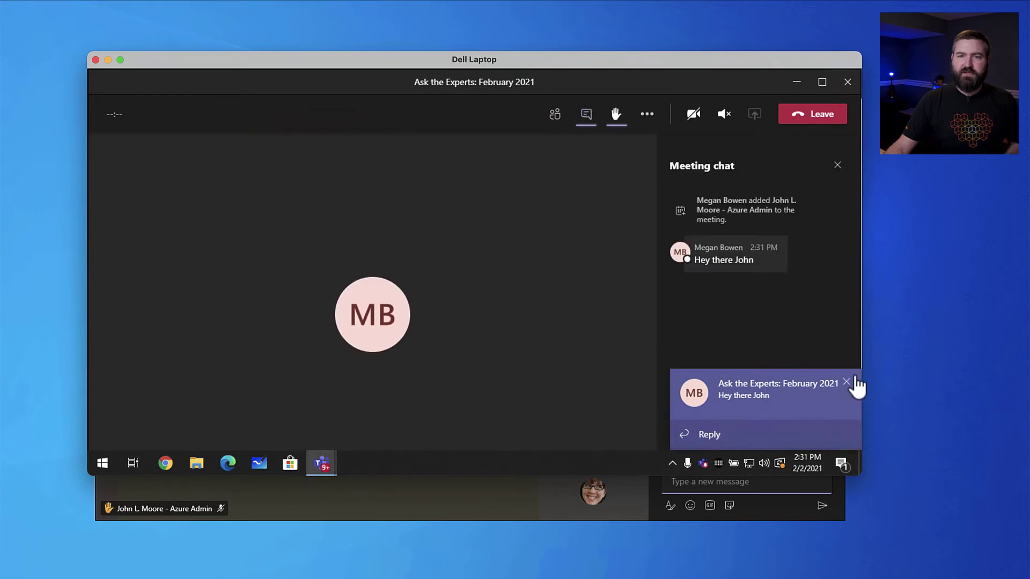
pyautogui.click(852, 382)
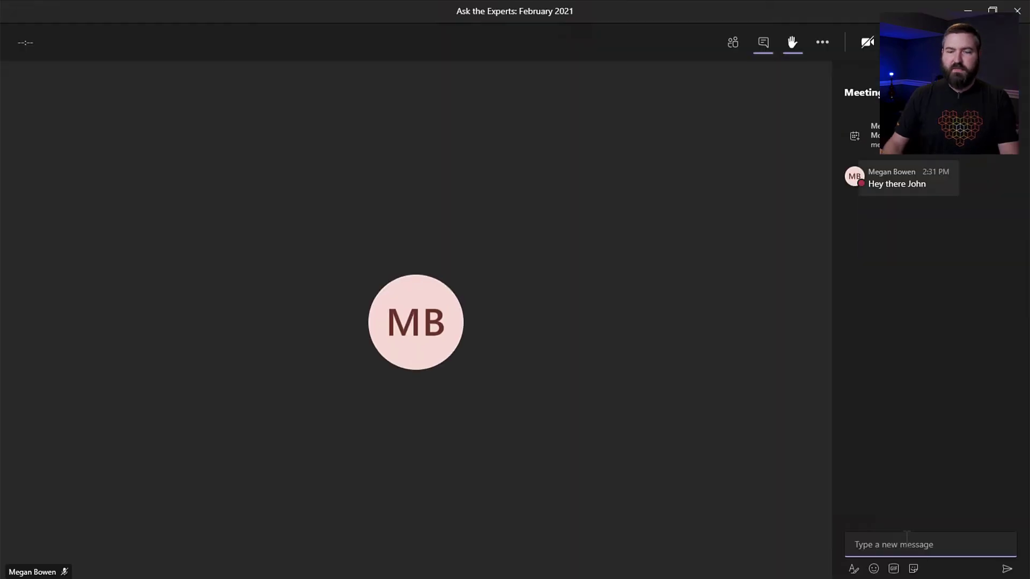
# Reply in the meeting chat as the attendee with "Hey there" and the organizer's first name
pyautogui.click(907, 541)
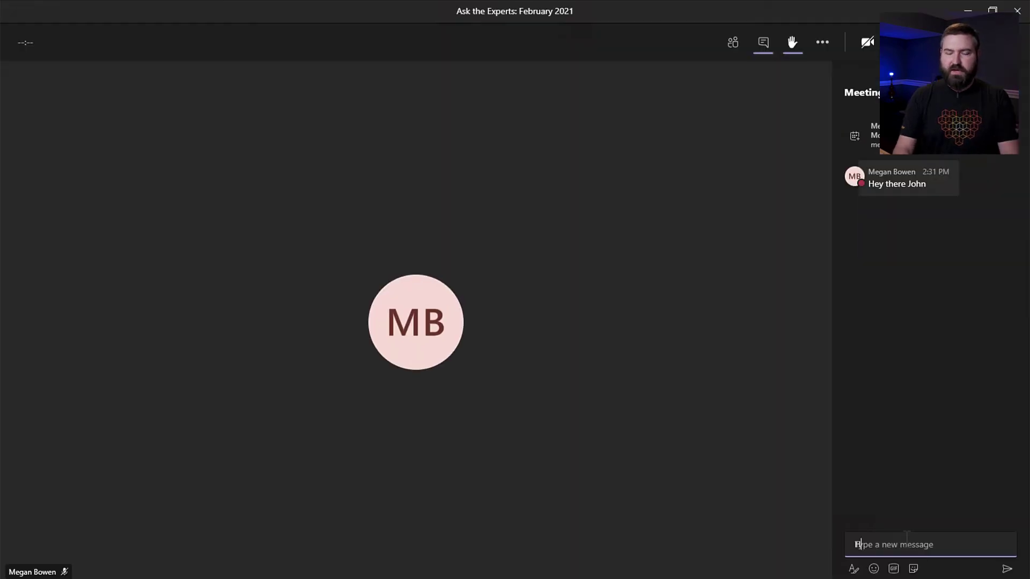
pyautogui.write('Hey there Megan!')
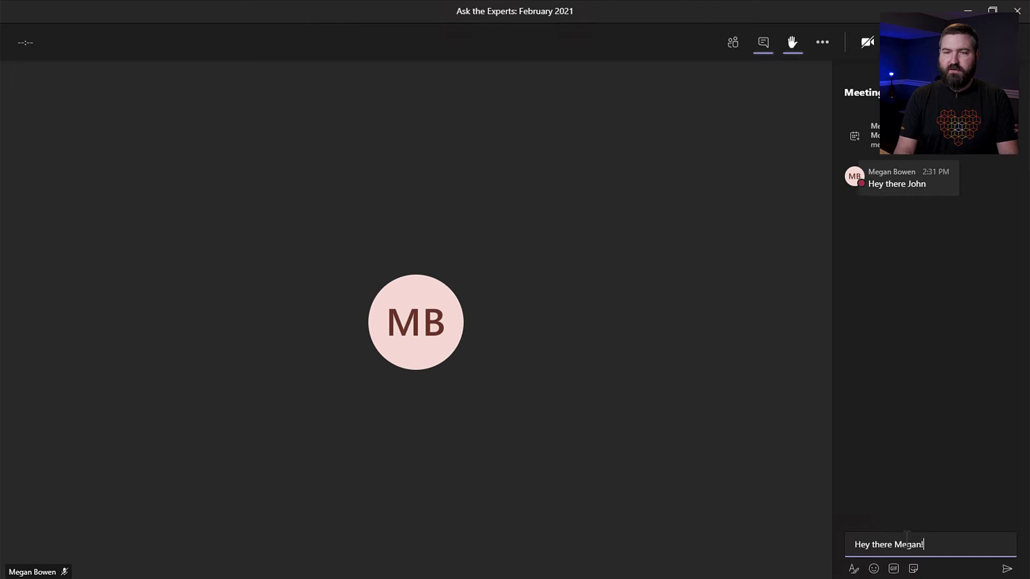
pyautogui.press('Return')
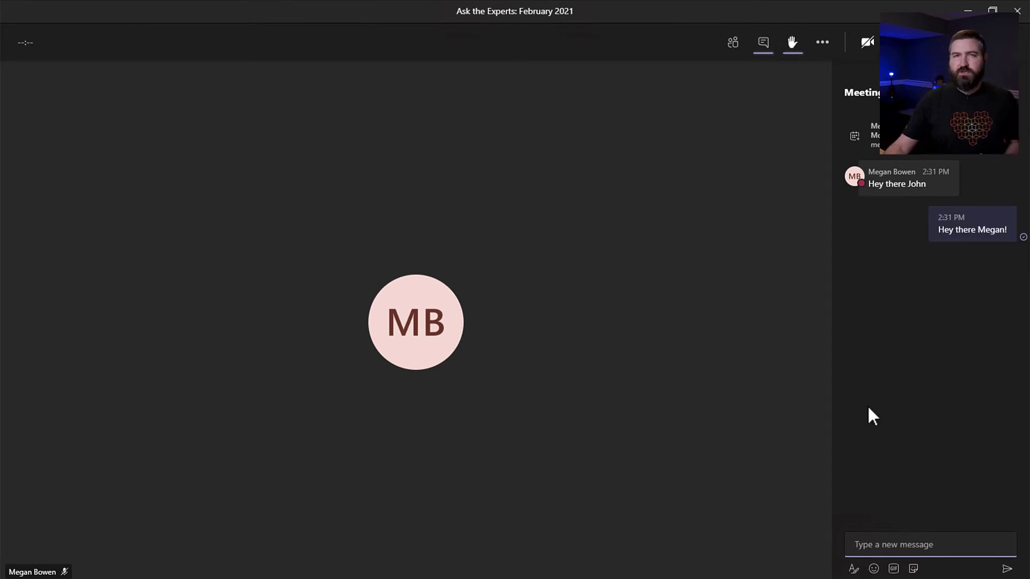
pyautogui.moveTo(984, 241)
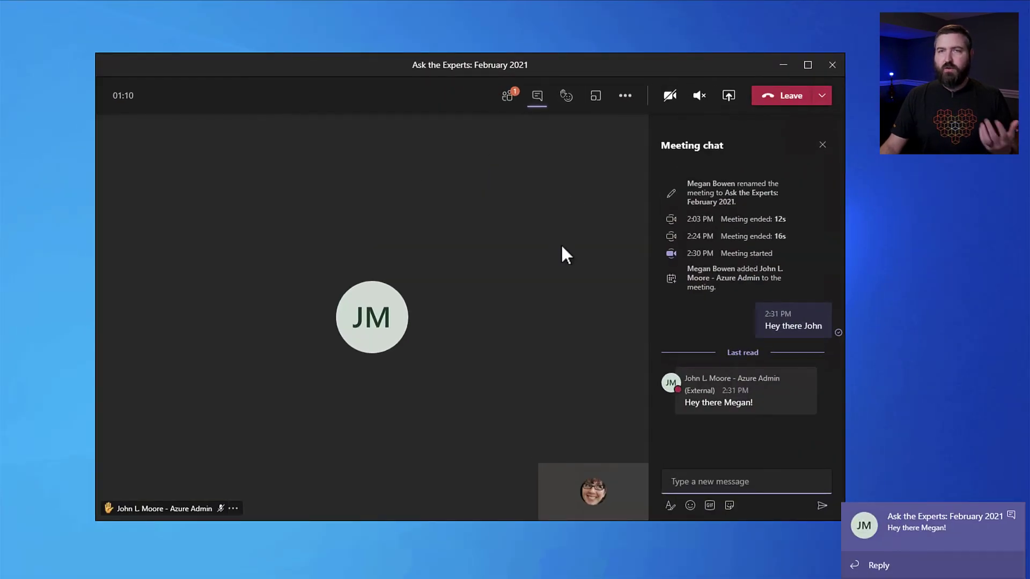
# In the organizer's meeting window, set Allow meeting chat to Disabled, save it, and check the meeting chat
pyautogui.click(625, 96)
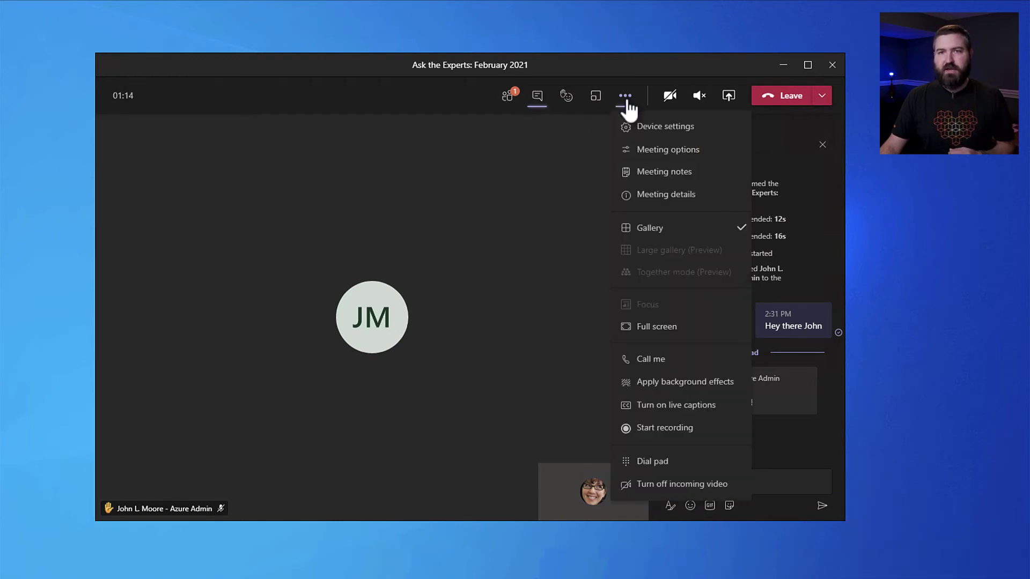
pyautogui.click(677, 158)
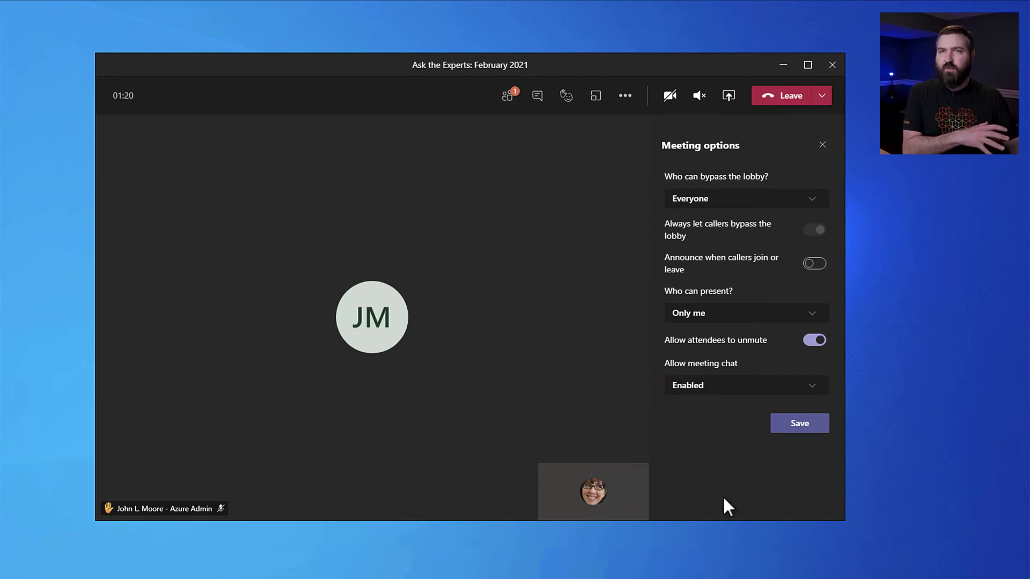
pyautogui.click(739, 397)
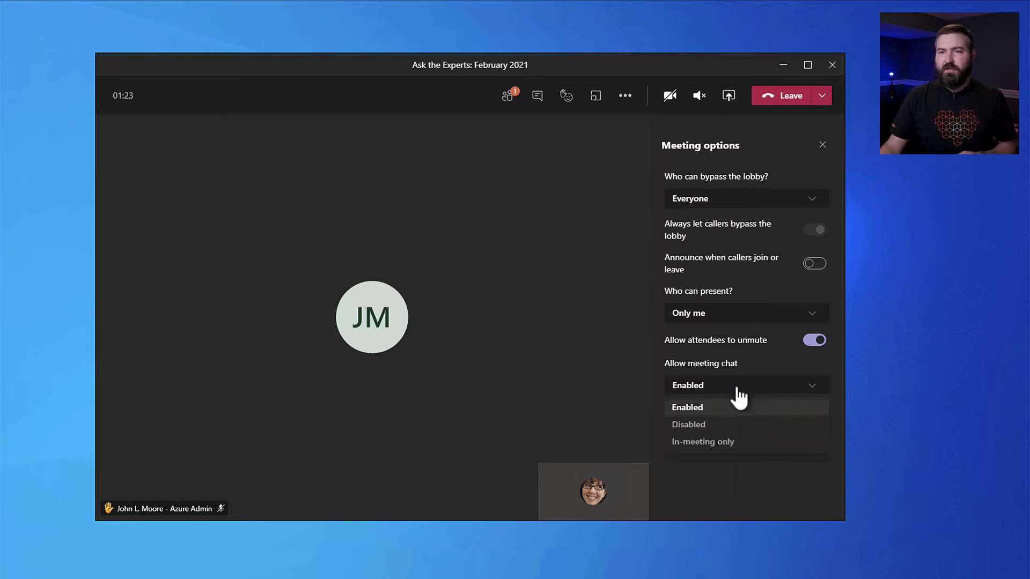
pyautogui.click(710, 425)
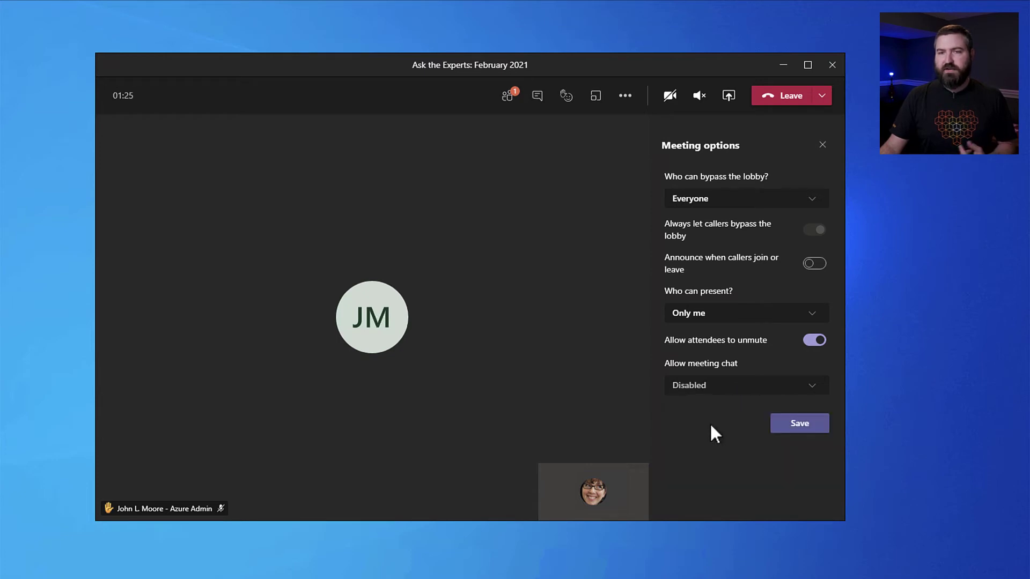
pyautogui.click(816, 428)
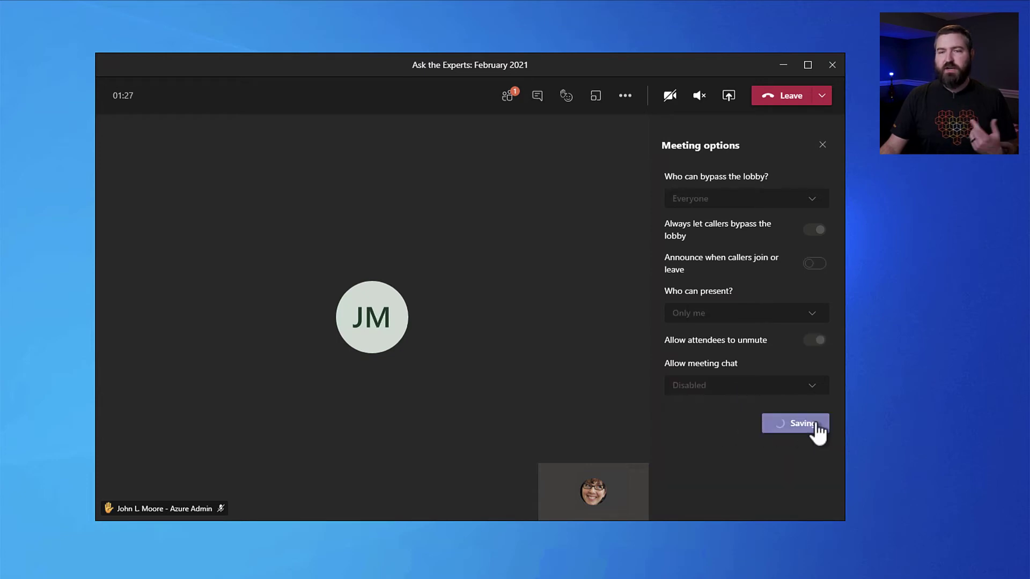
pyautogui.click(538, 97)
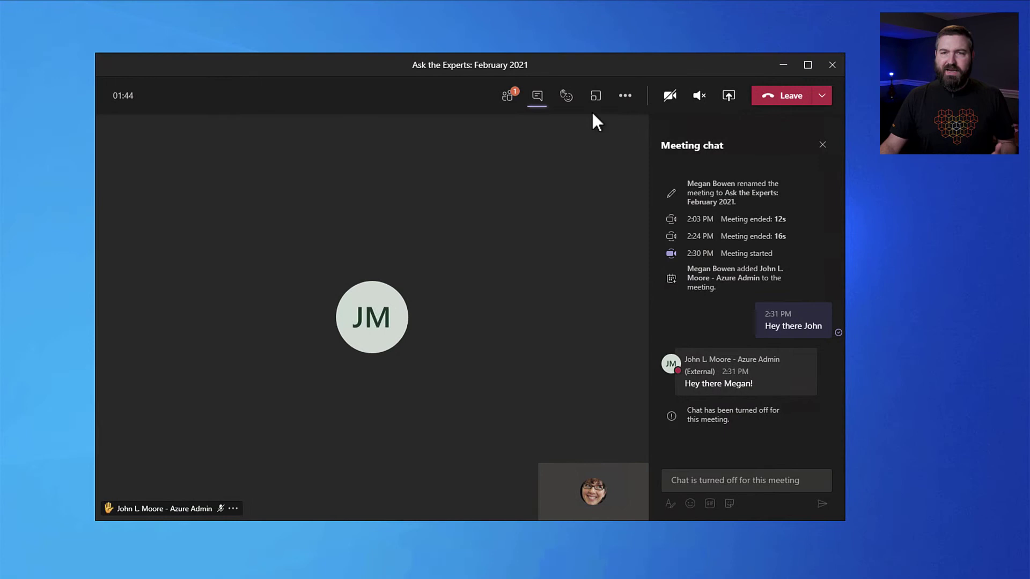
# Set Allow meeting chat to In-meeting only in the organizer's meeting options and save
pyautogui.click(620, 105)
pyautogui.click(669, 151)
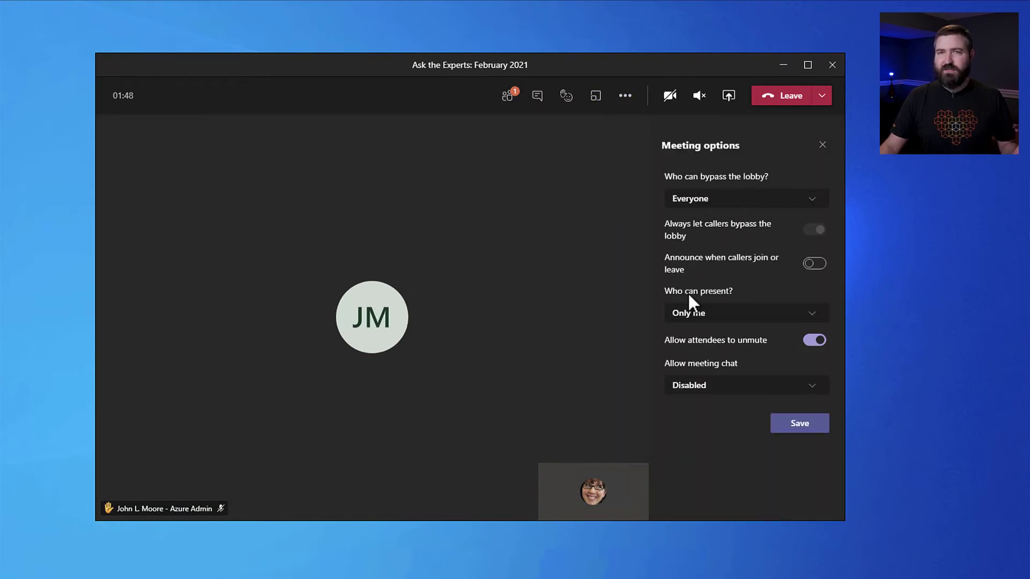
pyautogui.click(703, 392)
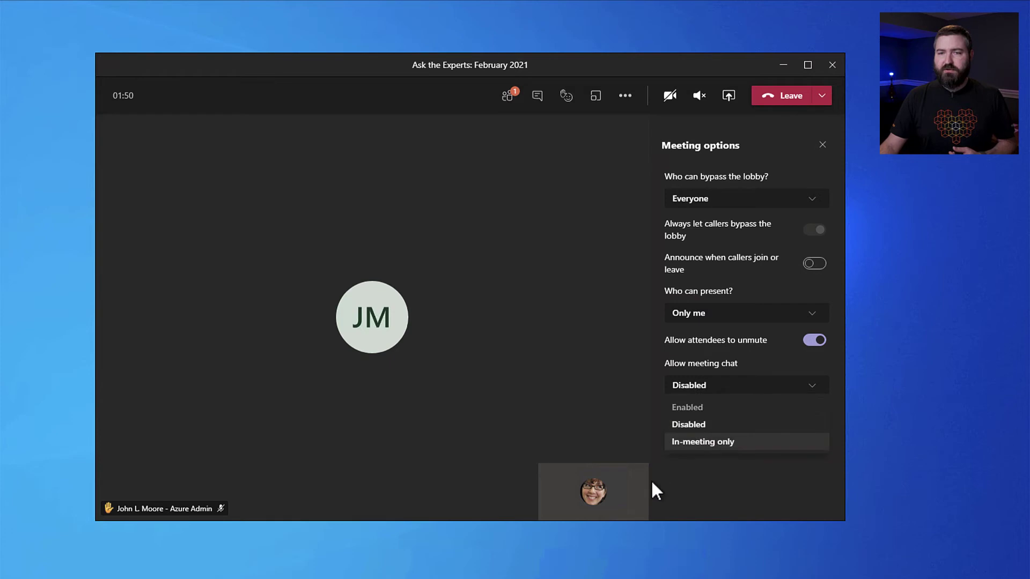
pyautogui.click(727, 443)
pyautogui.click(812, 424)
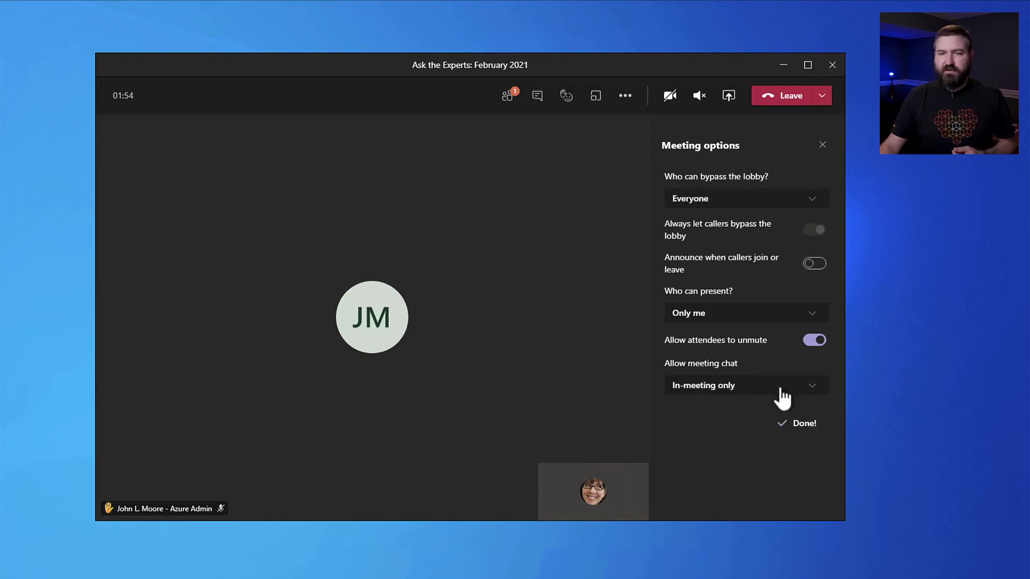
# Highlight the latest chat status notice in the meeting chat and view the options for leaving or ending the meeting
pyautogui.click(537, 95)
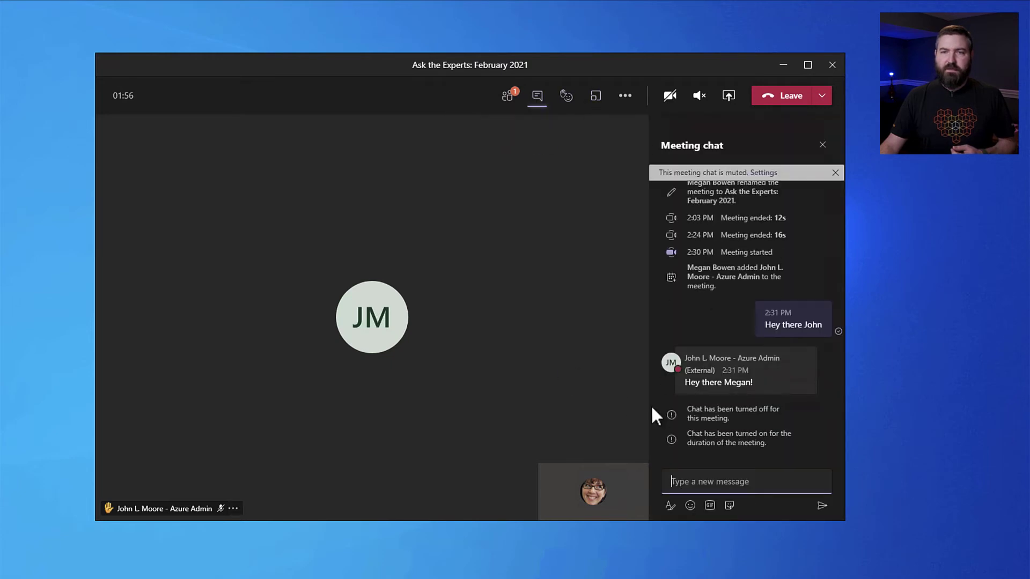
pyautogui.moveTo(779, 442); pyautogui.dragTo(686, 437)
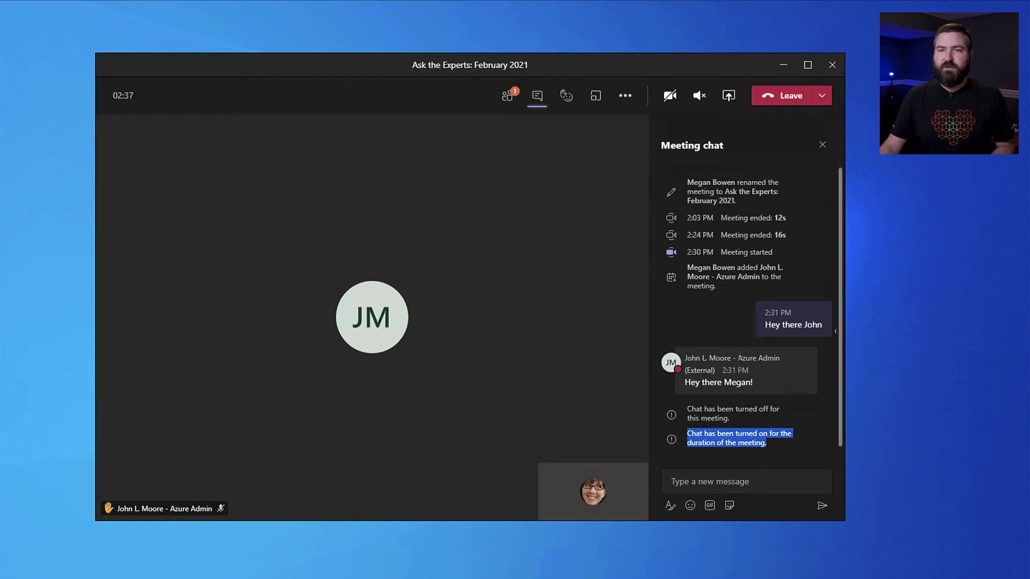
pyautogui.click(820, 100)
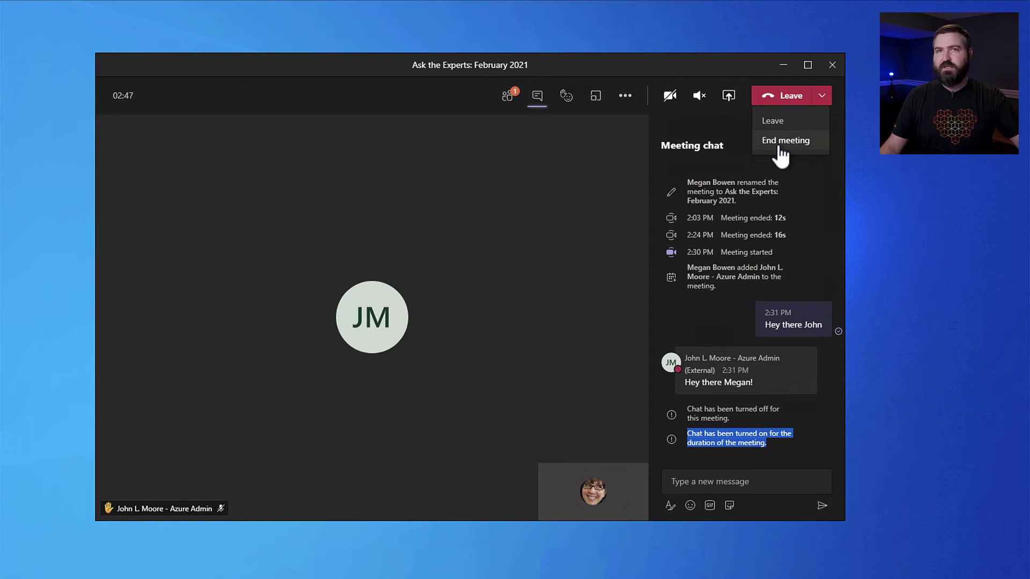
pyautogui.click(599, 249)
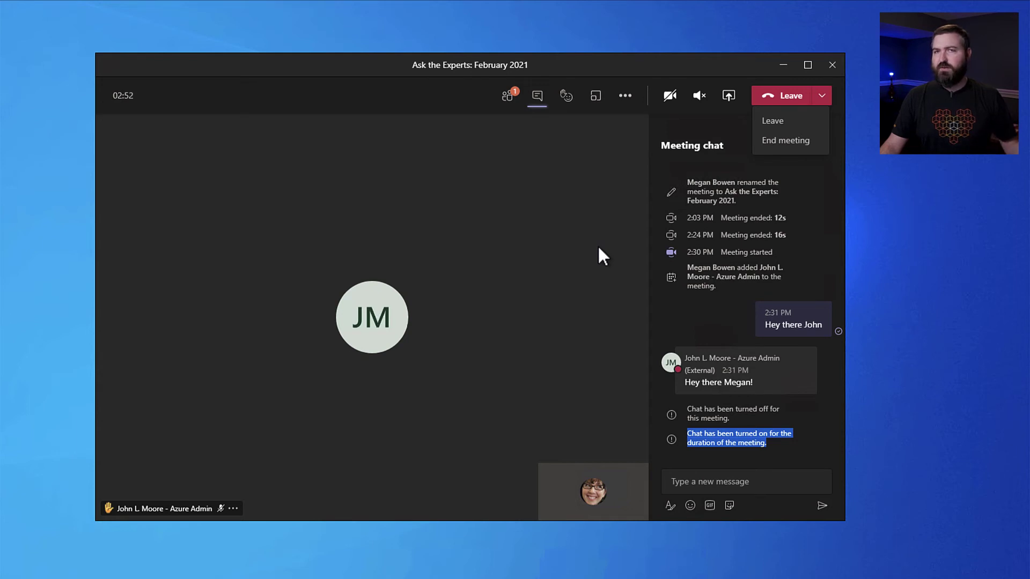
# Set Who can bypass the lobby? to Only me in the meeting options and save
pyautogui.click(625, 97)
pyautogui.click(665, 150)
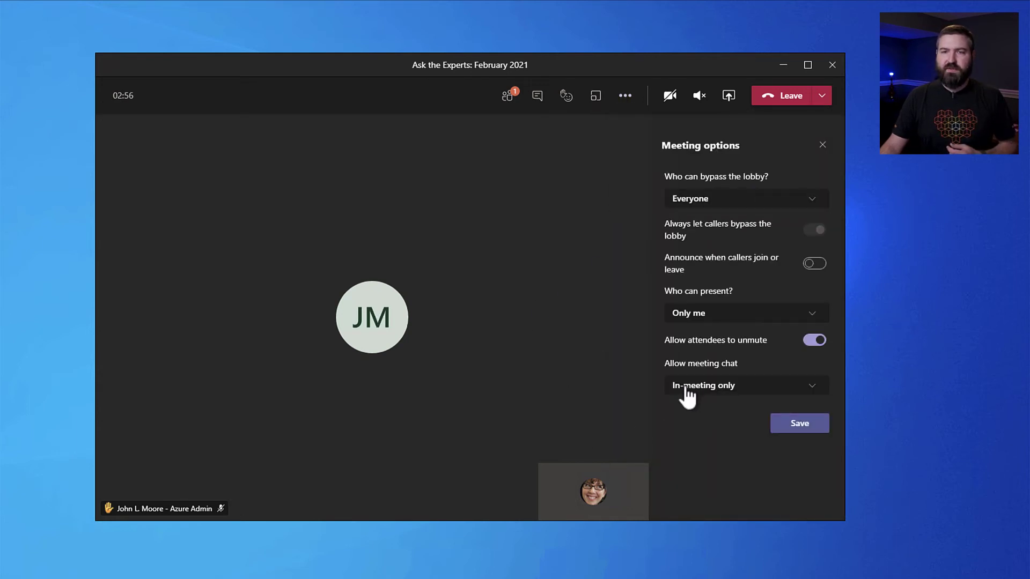
pyautogui.click(744, 199)
pyautogui.press('Down')
pyautogui.press('Down')
pyautogui.press('Down')
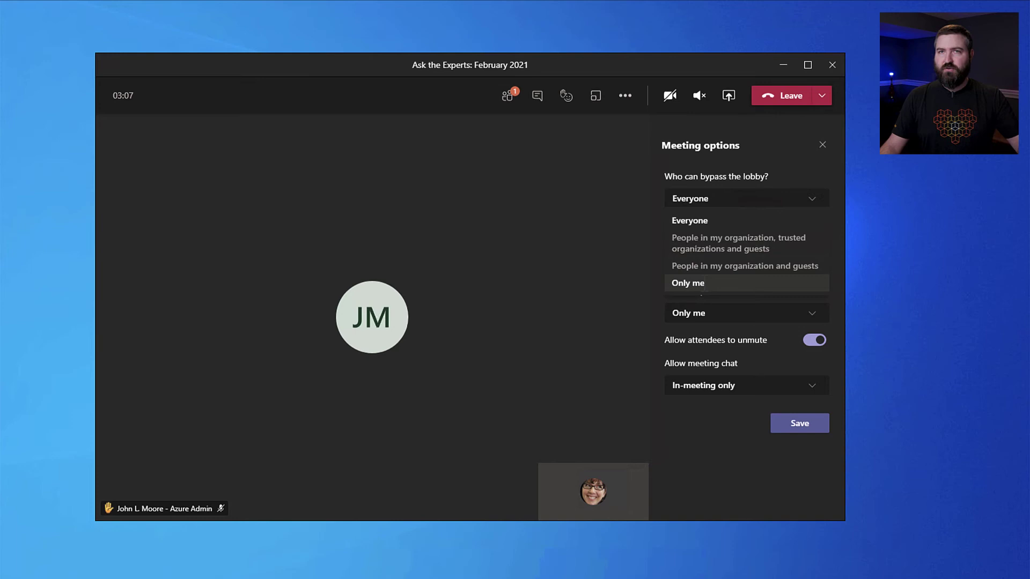
pyautogui.click(703, 290)
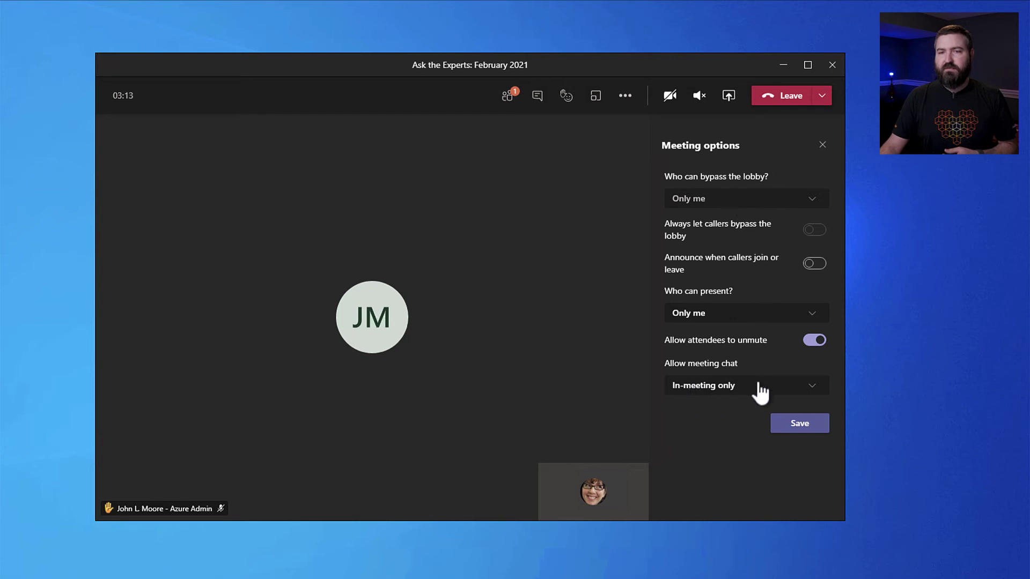
pyautogui.click(802, 425)
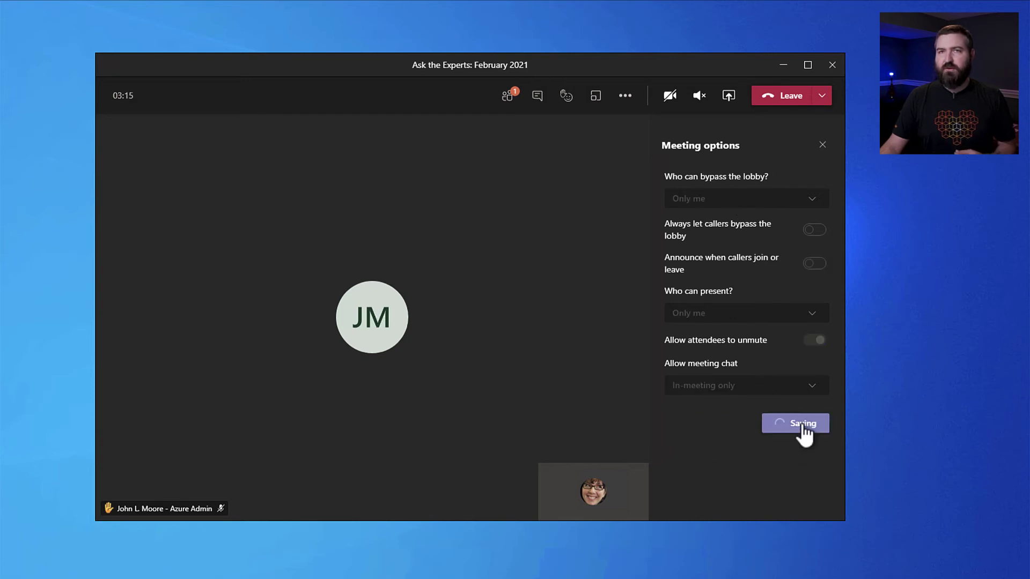
# Copy the thank-you message about the February Ask the Experts session from the Untitled text document and paste it into the organizer's meeting chat
pyautogui.click(538, 98)
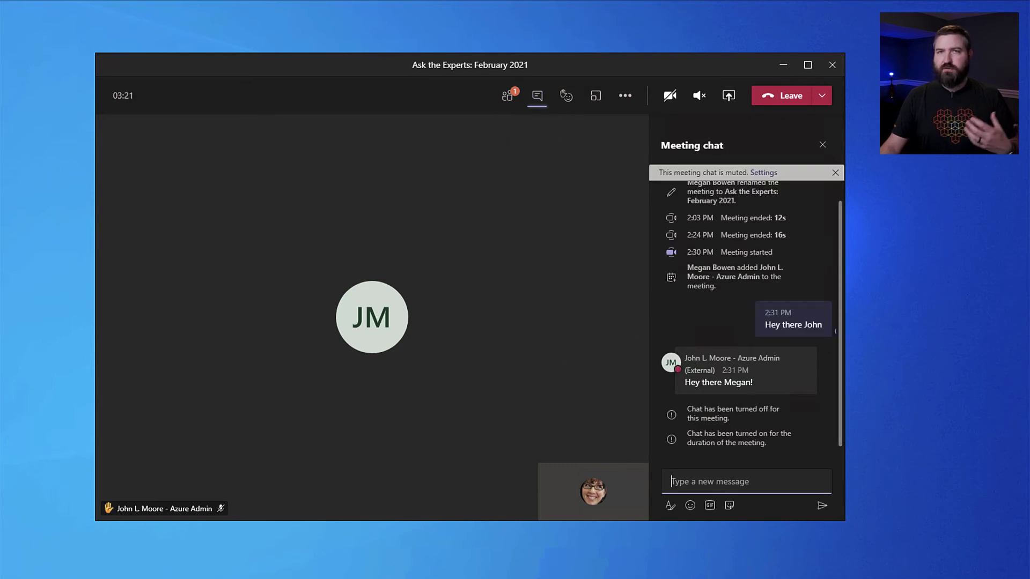
pyautogui.press('super+Tab')
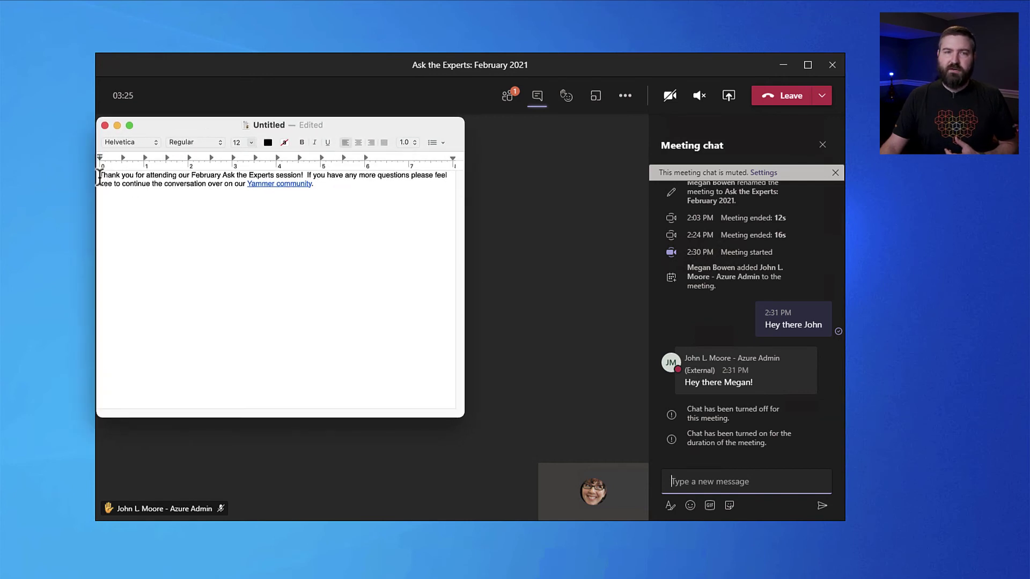
pyautogui.moveTo(97, 179); pyautogui.dragTo(460, 227)
pyautogui.click(428, 266)
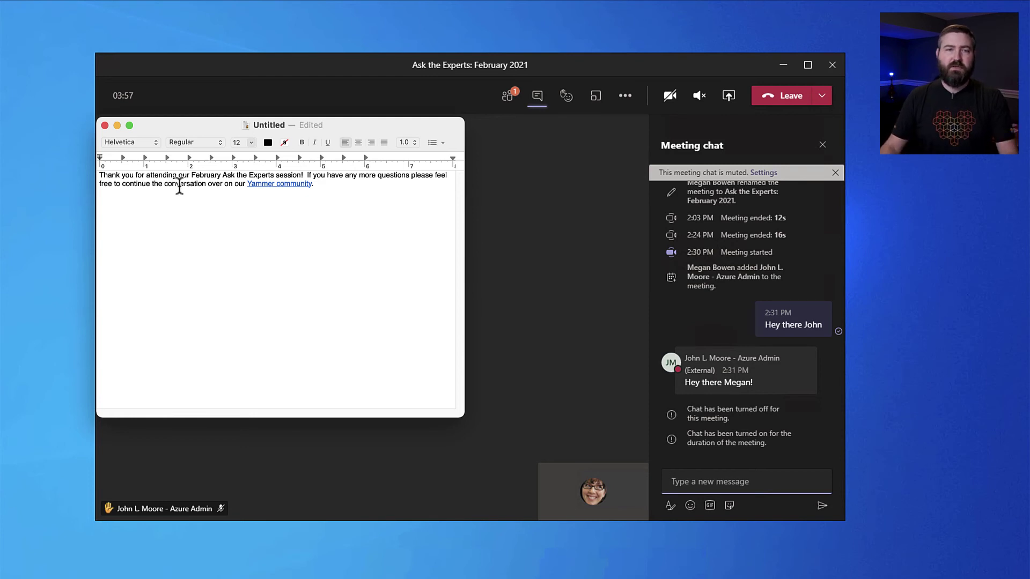
pyautogui.tripleClick(179, 187)
pyautogui.hotkey('ctrl', 'c')
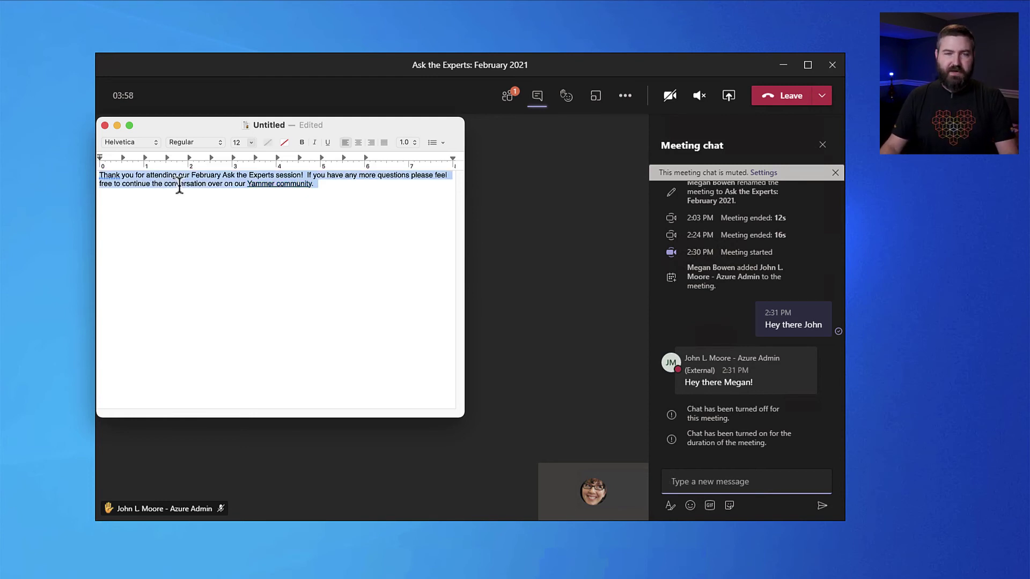
pyautogui.click(703, 333)
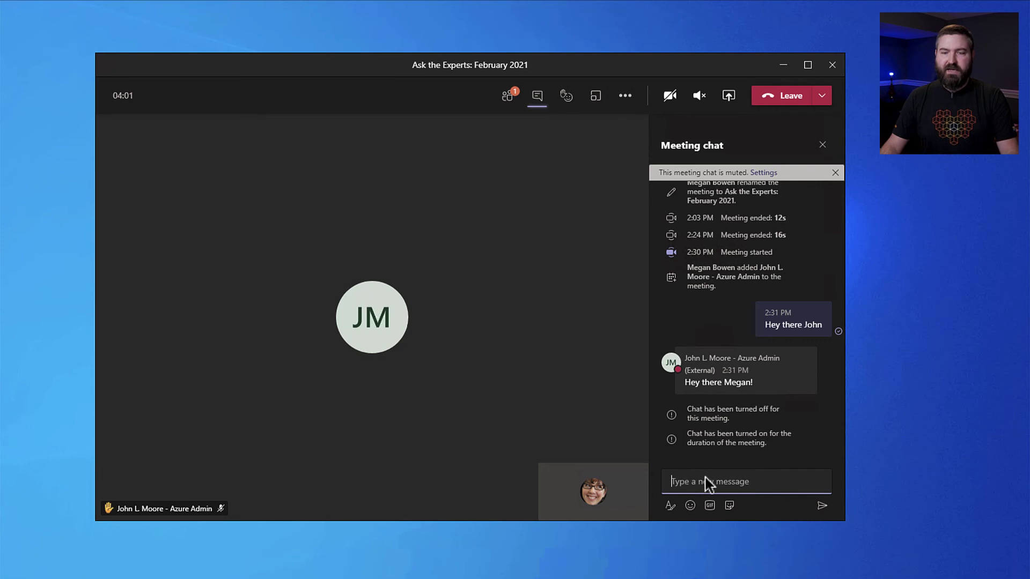
pyautogui.hotkey('ctrl', 'v')
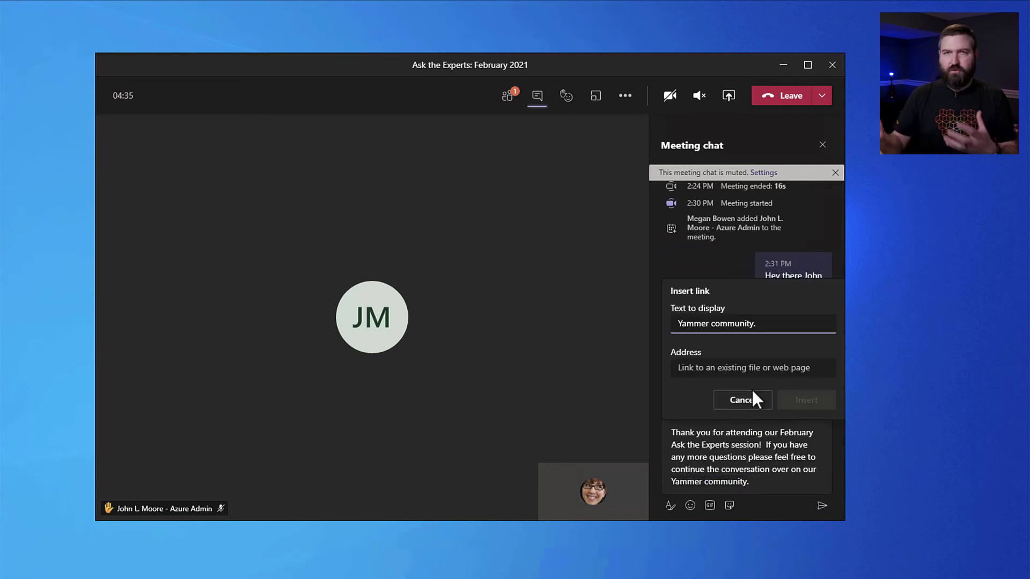
# Link the text "Yammer community." in the draft message to the Yammer group's web address
pyautogui.click(762, 372)
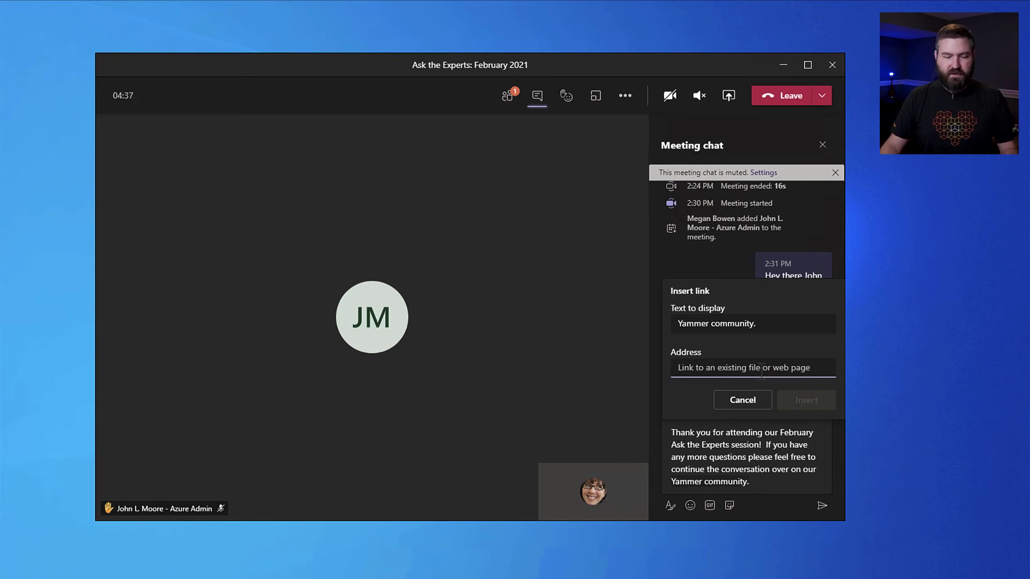
pyautogui.hotkey('ctrl', 'v')
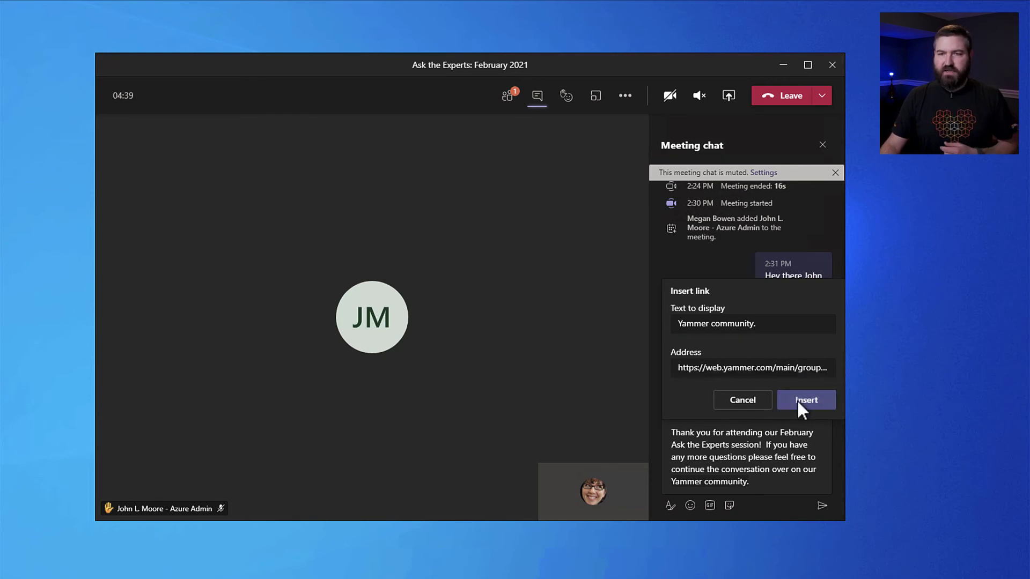
pyautogui.click(799, 401)
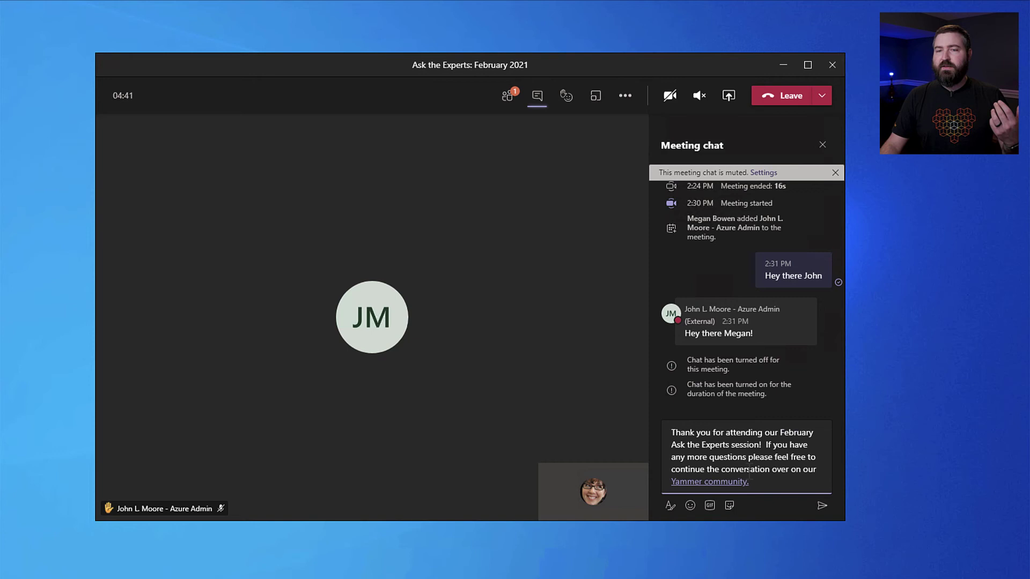
# Send the thank-you message and view it in the attendee's meeting chat, dismissing the message notification
pyautogui.click(822, 505)
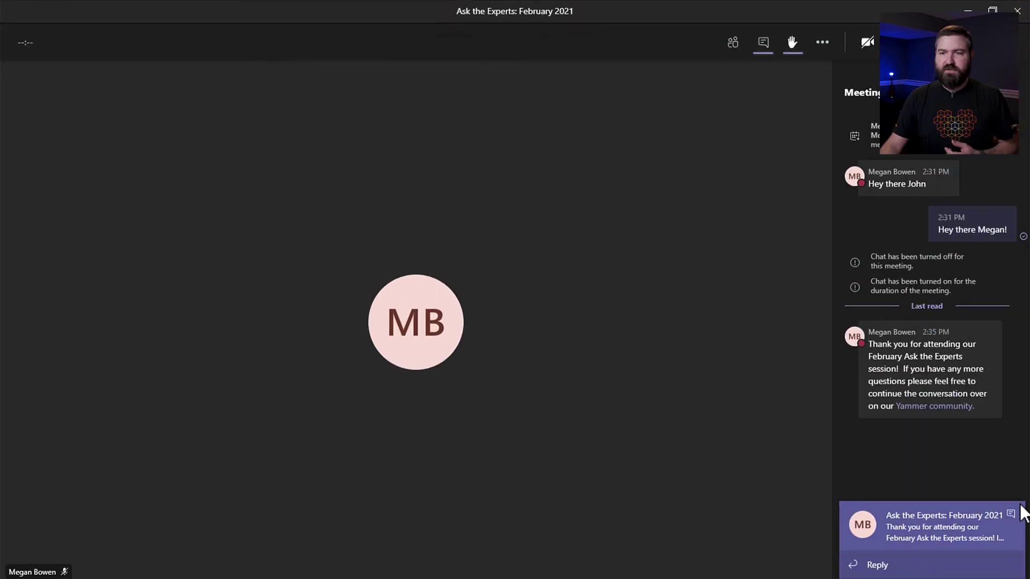
pyautogui.click(746, 390)
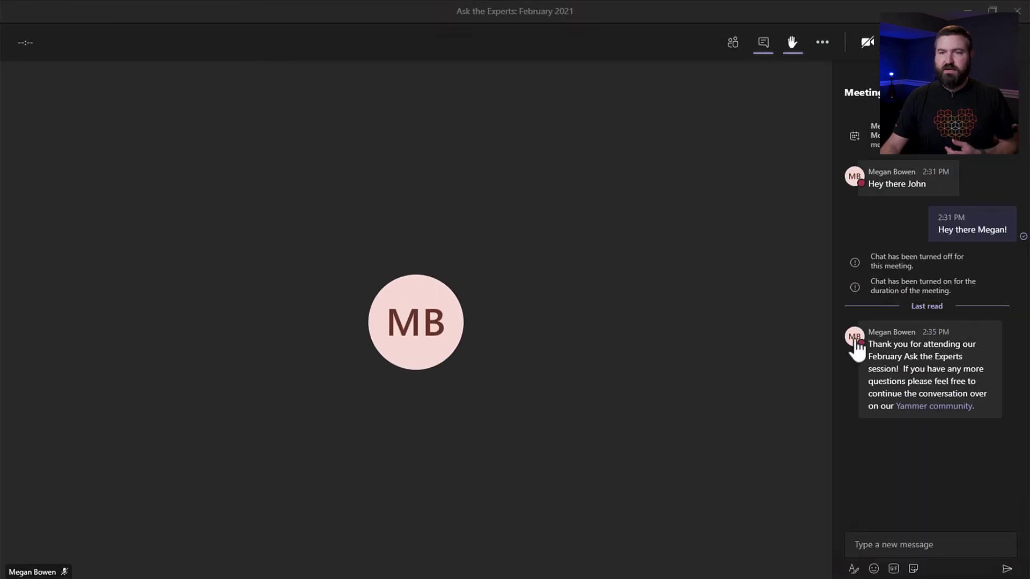
pyautogui.moveTo(938, 394)
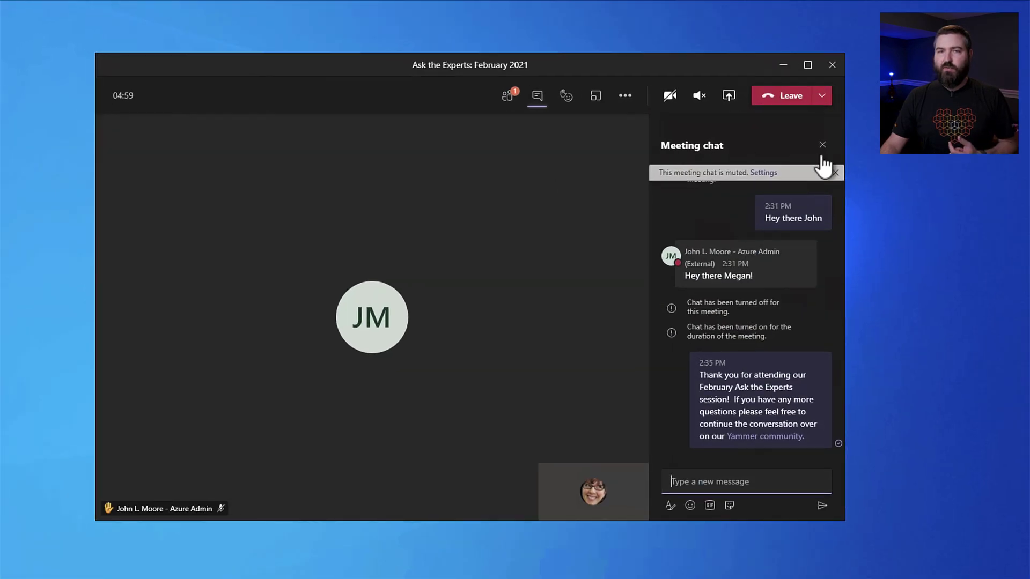
# End the meeting for everyone as the organizer, and rate the call quality five stars in the attendee's session before closing its meeting window
pyautogui.click(825, 104)
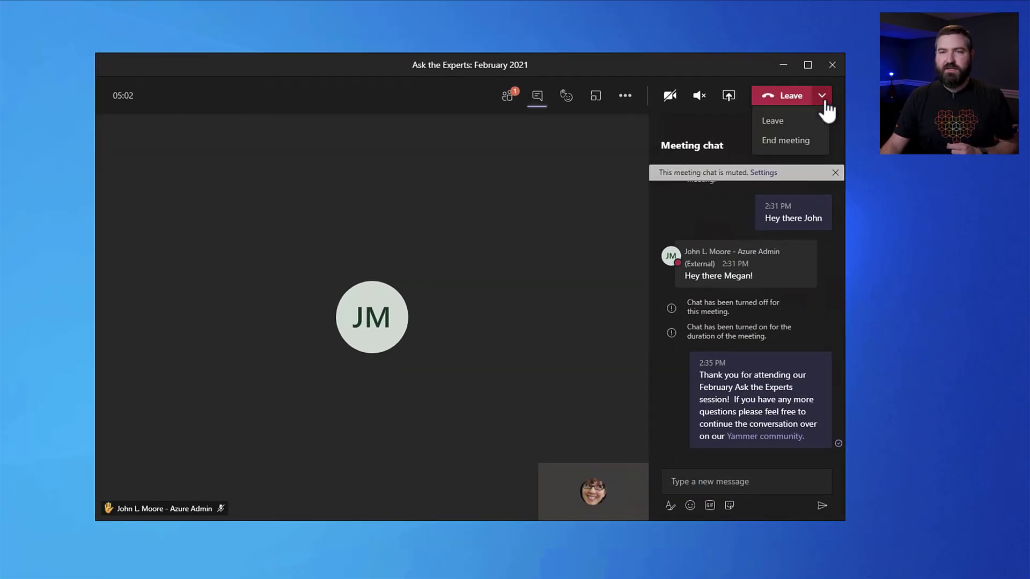
pyautogui.click(783, 140)
pyautogui.click(542, 314)
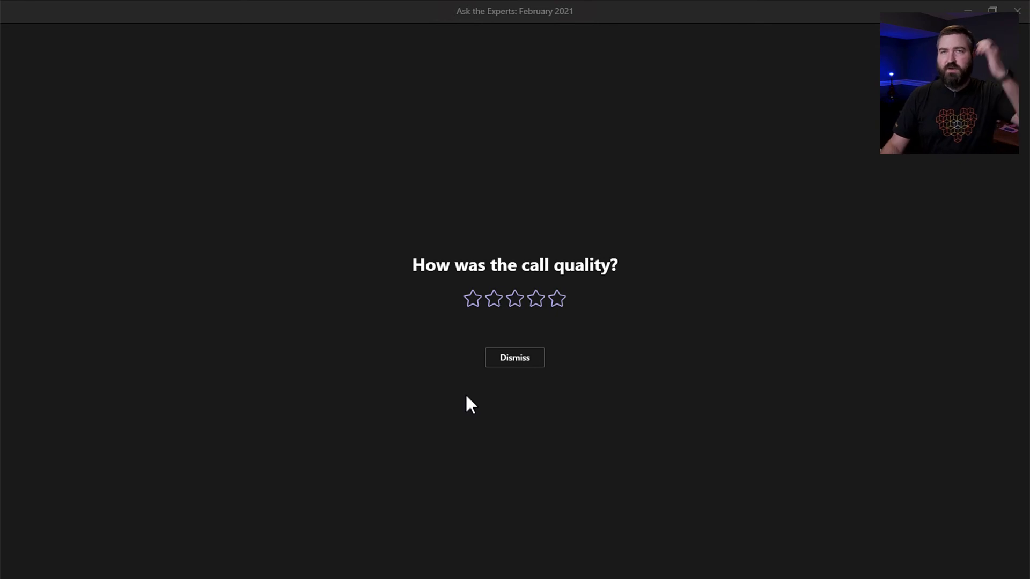
pyautogui.click(556, 298)
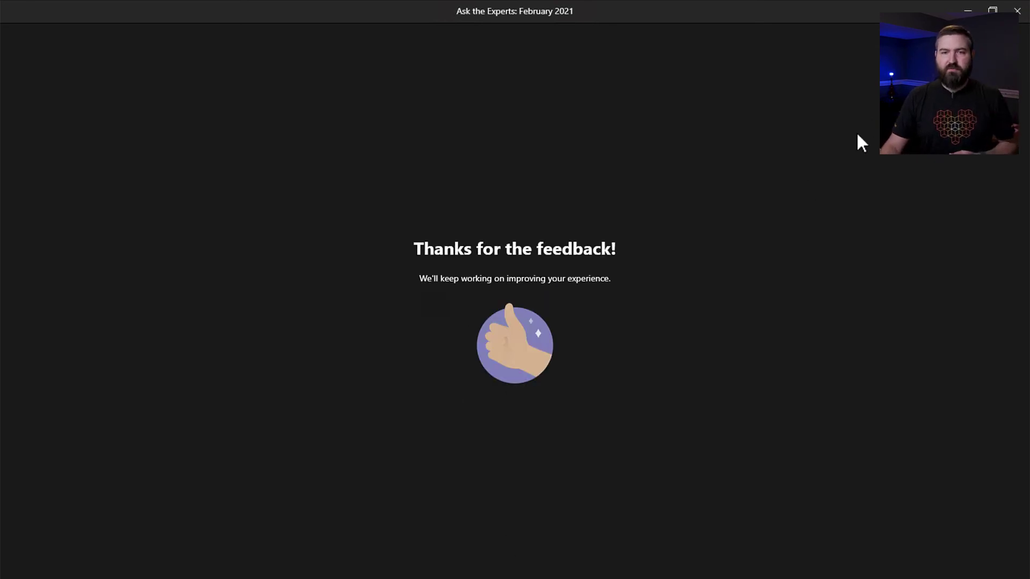
pyautogui.click(1017, 11)
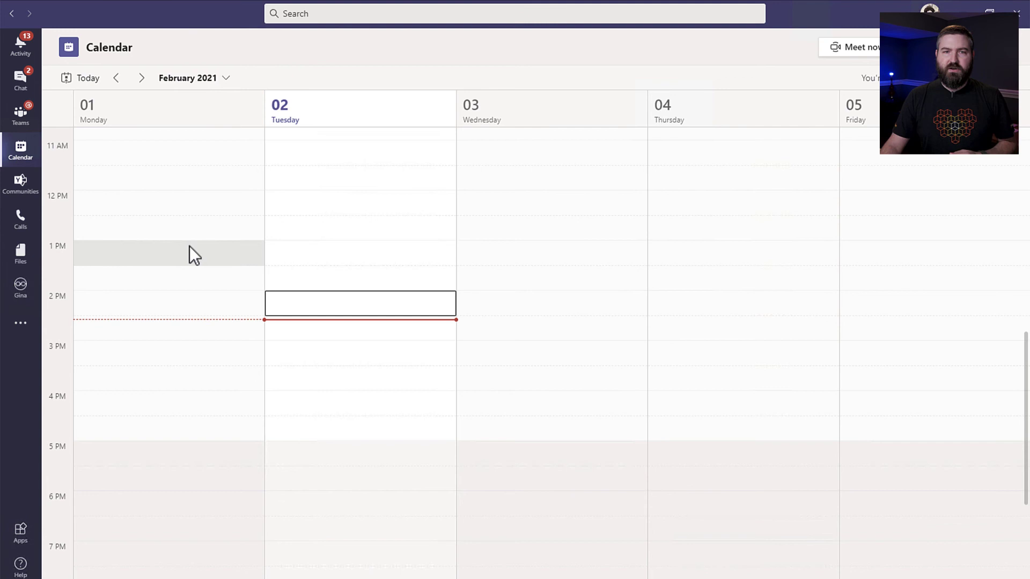
# Review the Ask the Experts: February 2021 chat in the attendee's Teams, highlighting the thank-you message
pyautogui.click(20, 81)
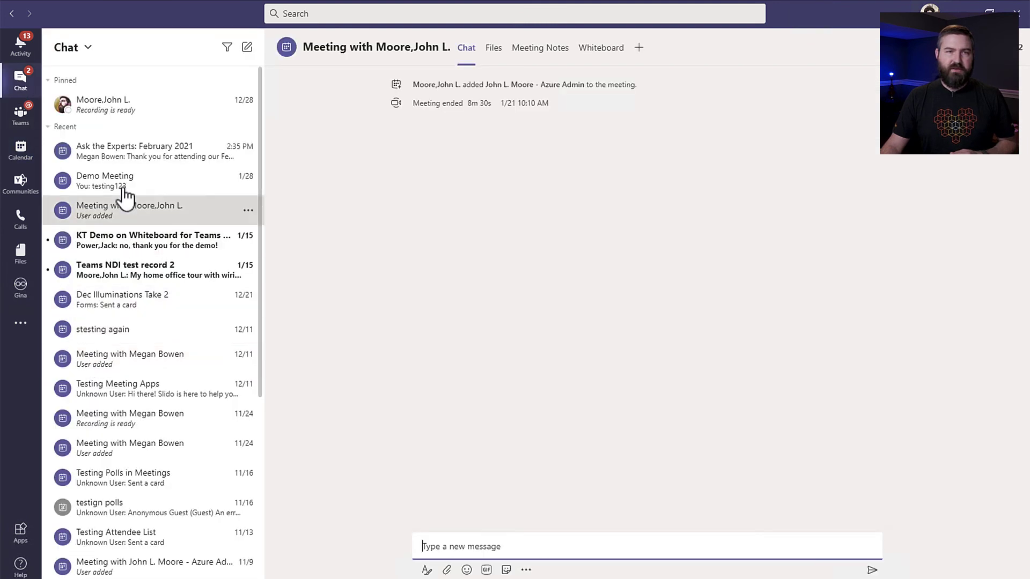
pyautogui.click(114, 156)
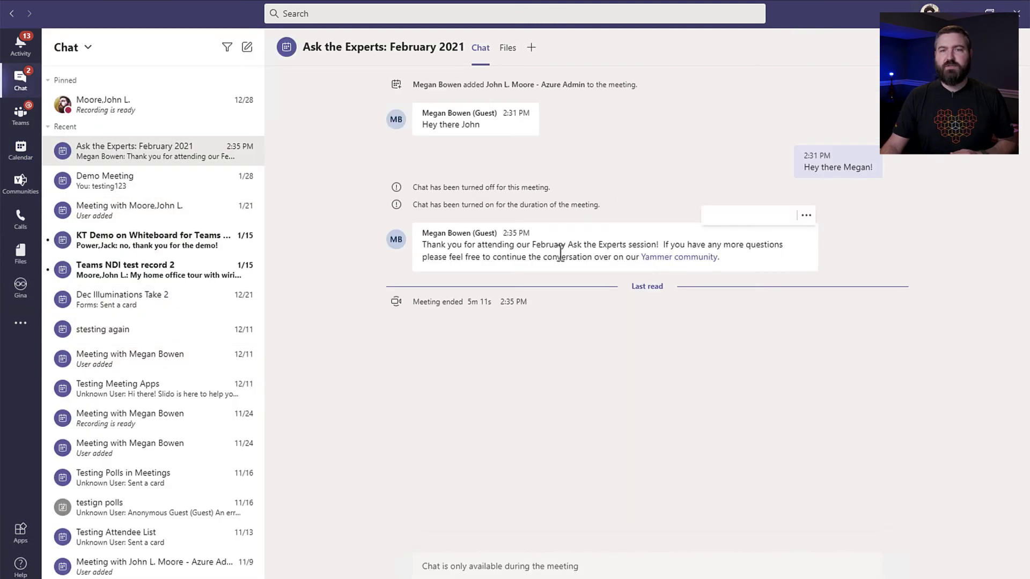
pyautogui.moveTo(423, 244); pyautogui.dragTo(533, 517)
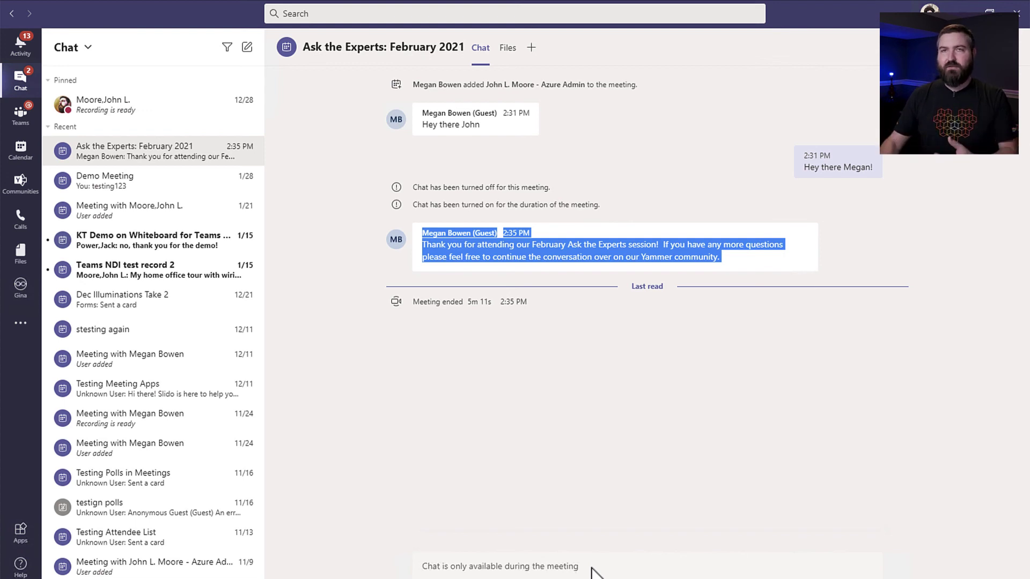
pyautogui.click(646, 411)
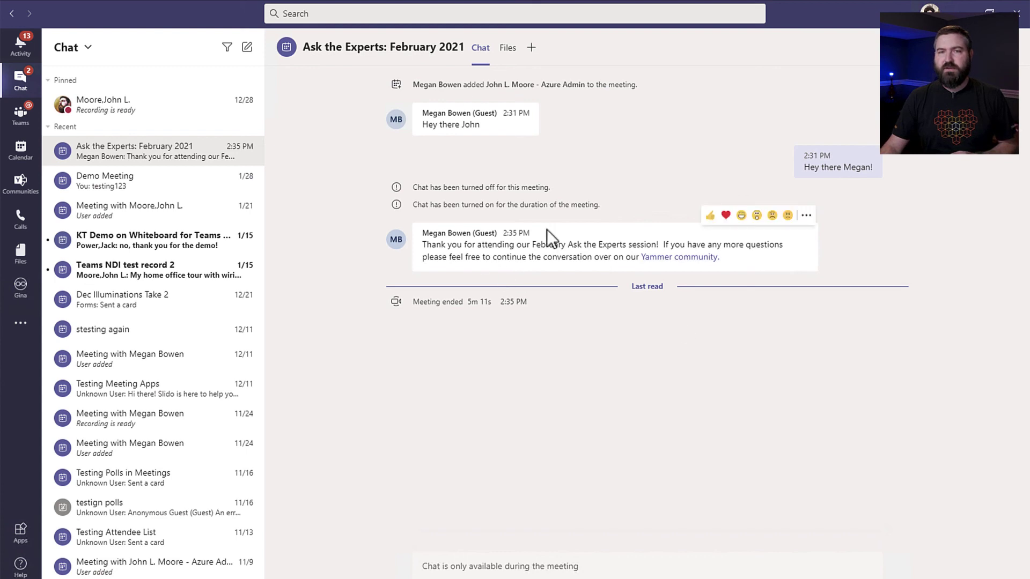
# Rejoin the Ask the Experts: February 2021 meeting from its chat as the attendee and highlight the lobby waiting message
pyautogui.click(960, 47)
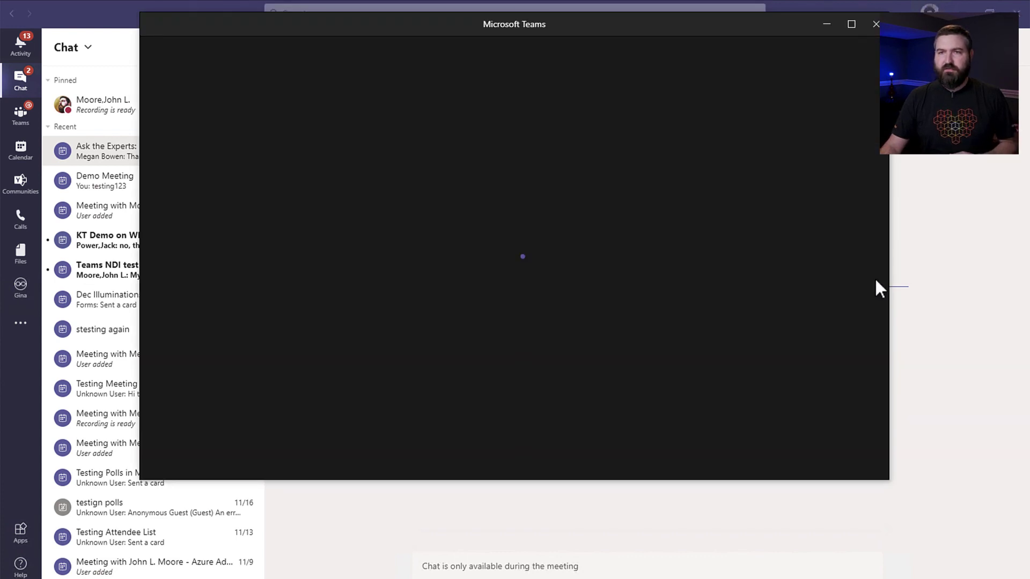
pyautogui.click(793, 406)
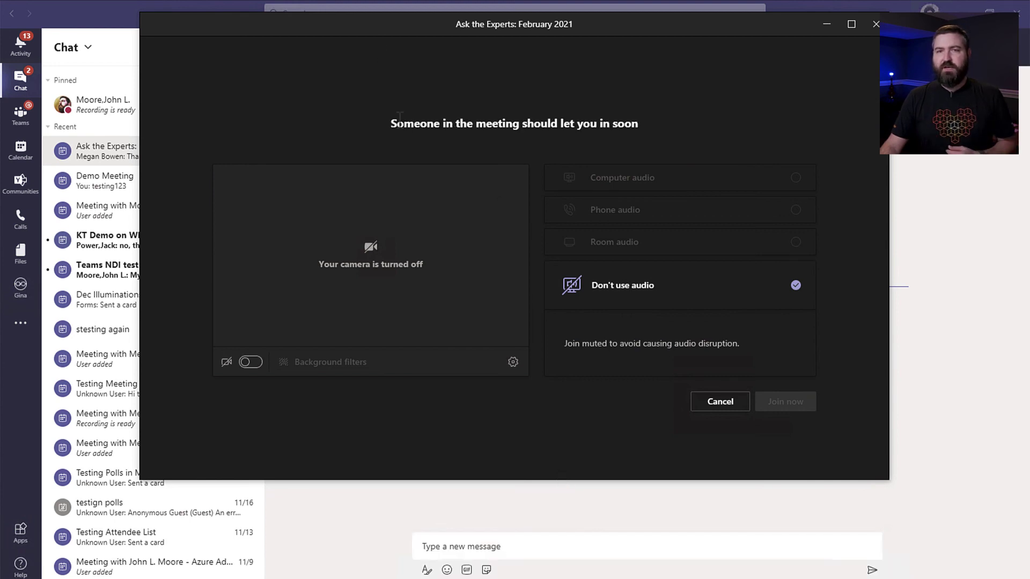
pyautogui.moveTo(400, 118); pyautogui.dragTo(688, 141)
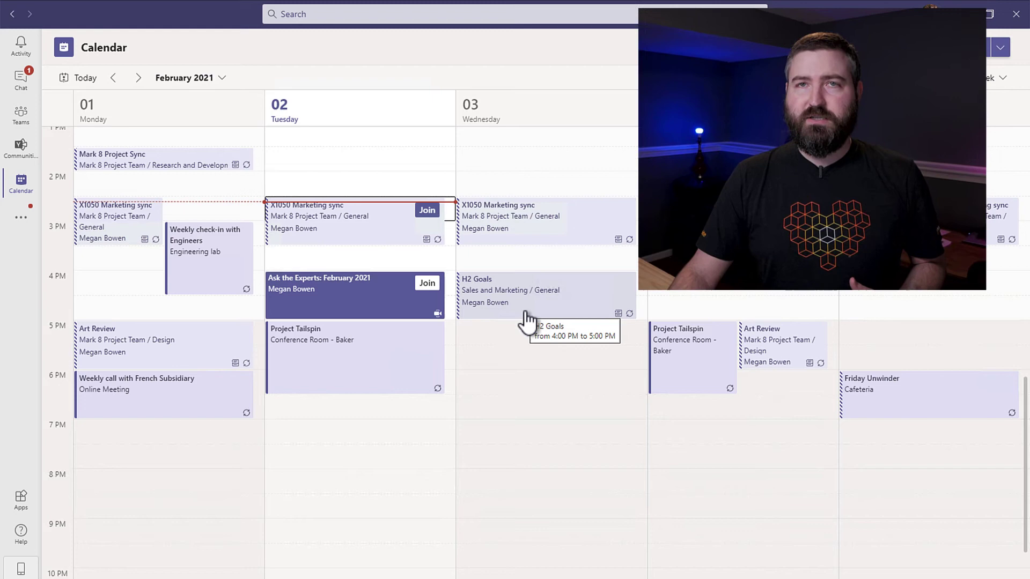